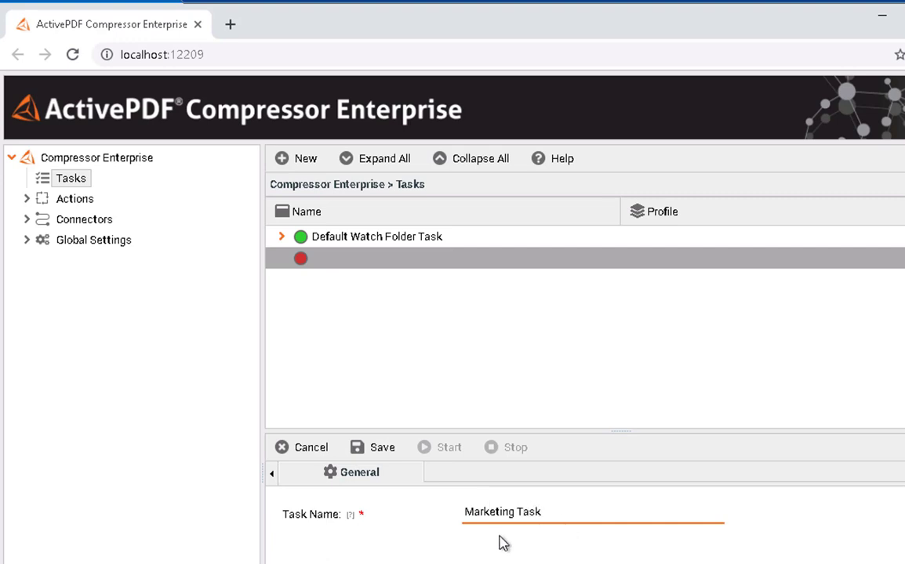
Save the new task named Marketing Task.
click(374, 447)
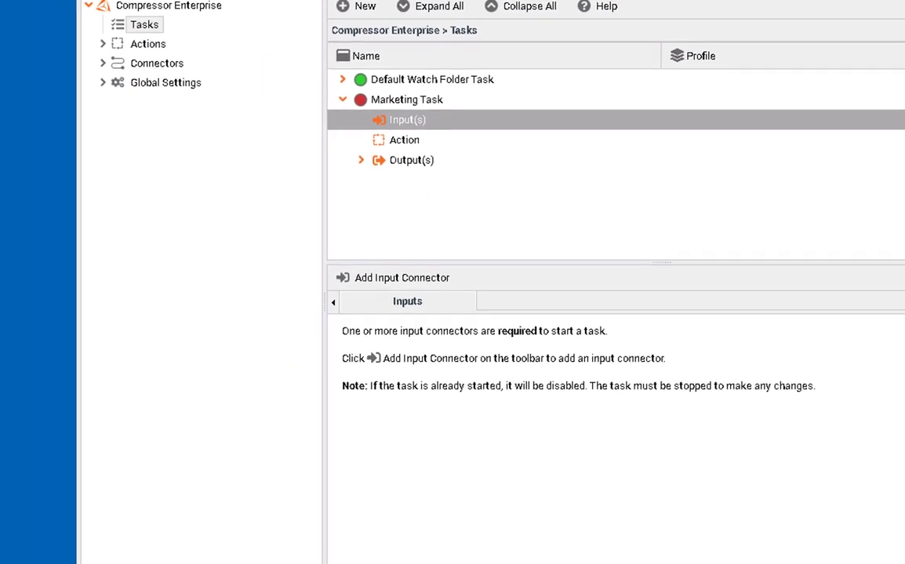
Switch to File Explorer and open the folder C:\Marketing Compression\Drop your files to compress in here.
key(super+e)
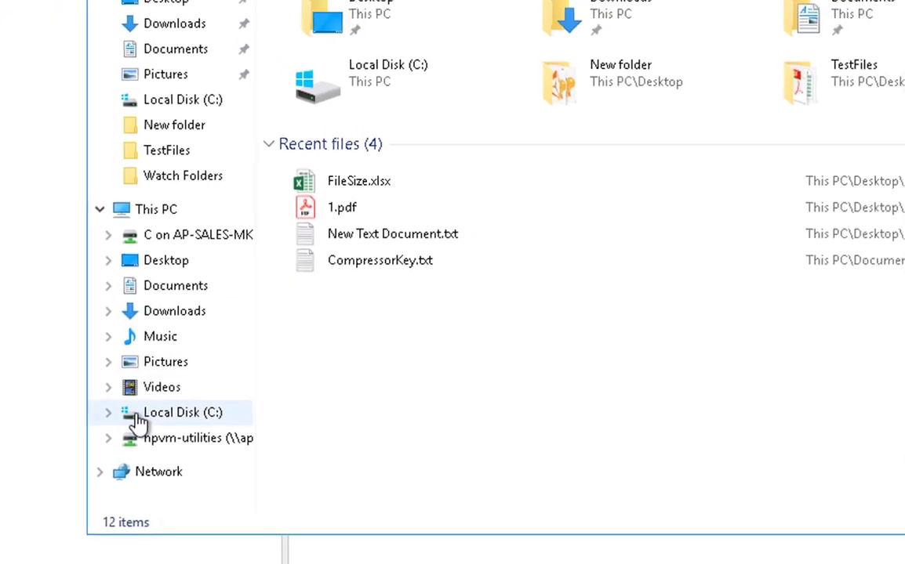
click(213, 459)
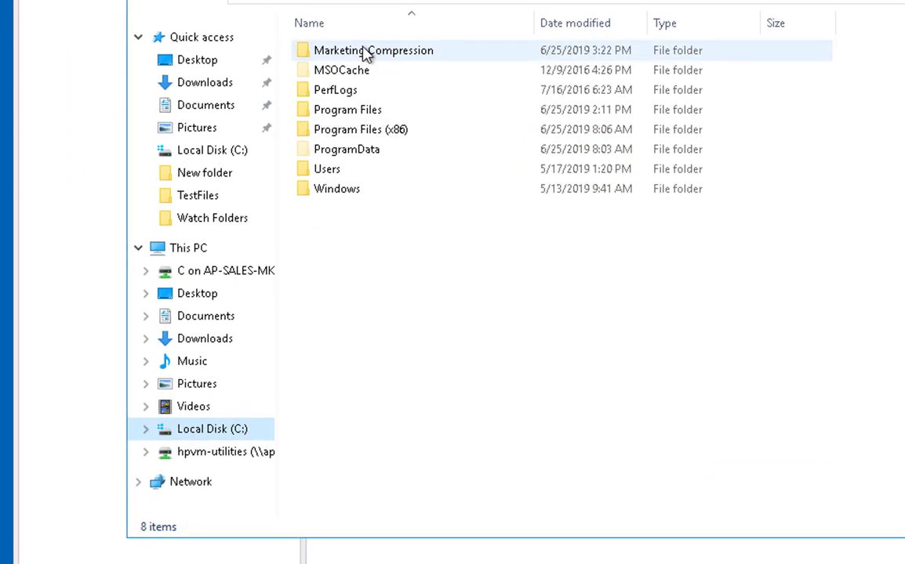
double_click(364, 52)
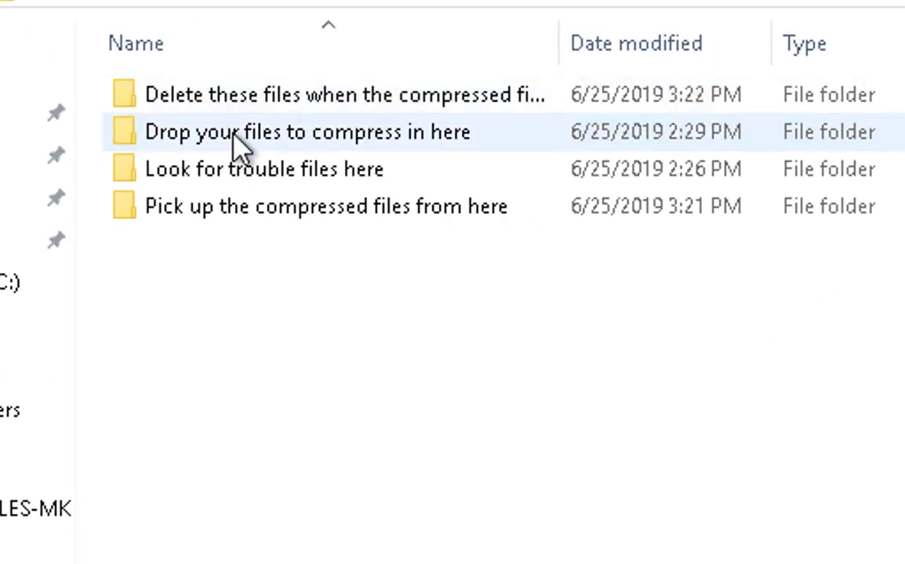
double_click(231, 135)
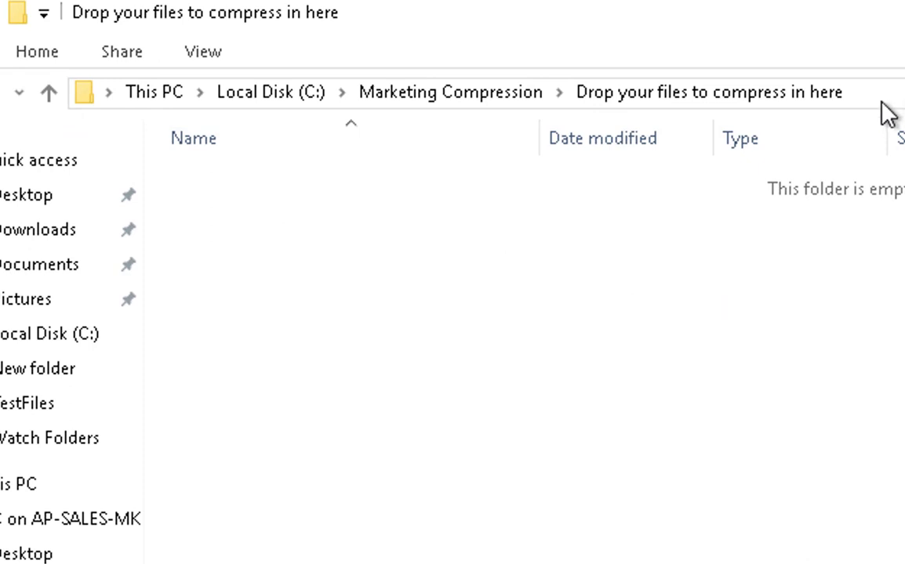
Return to ActivePDF Compressor Enterprise and add a Watch Folder input connector to the Marketing Task.
key(alt+Tab)
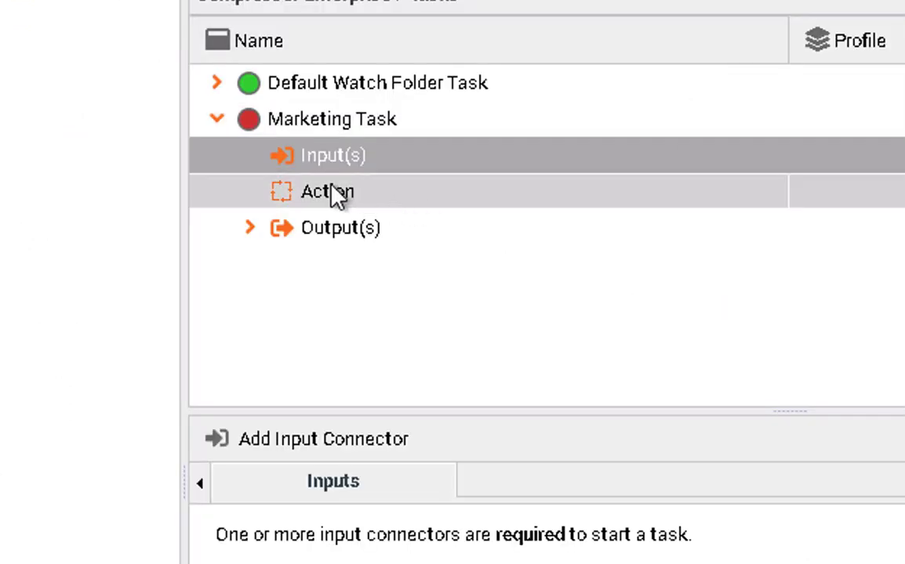
click(300, 441)
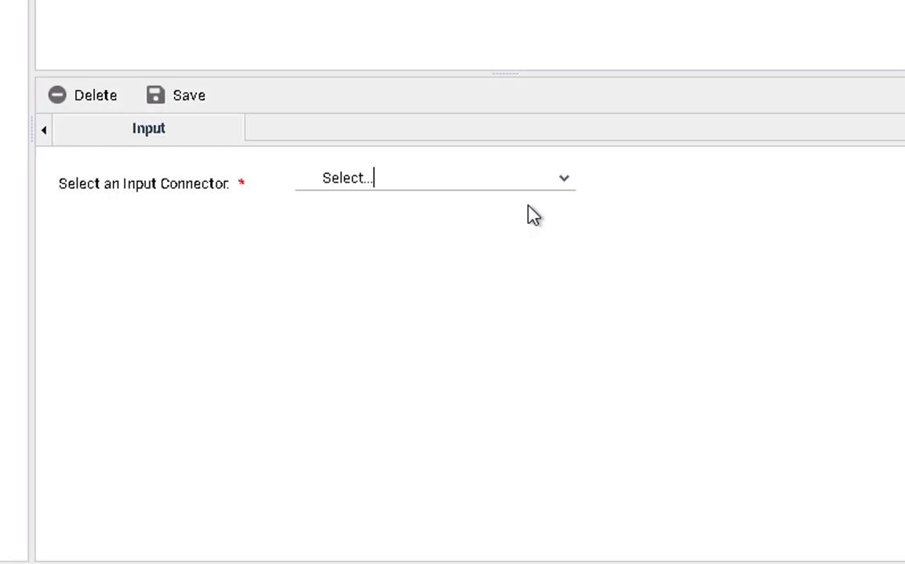
click(565, 179)
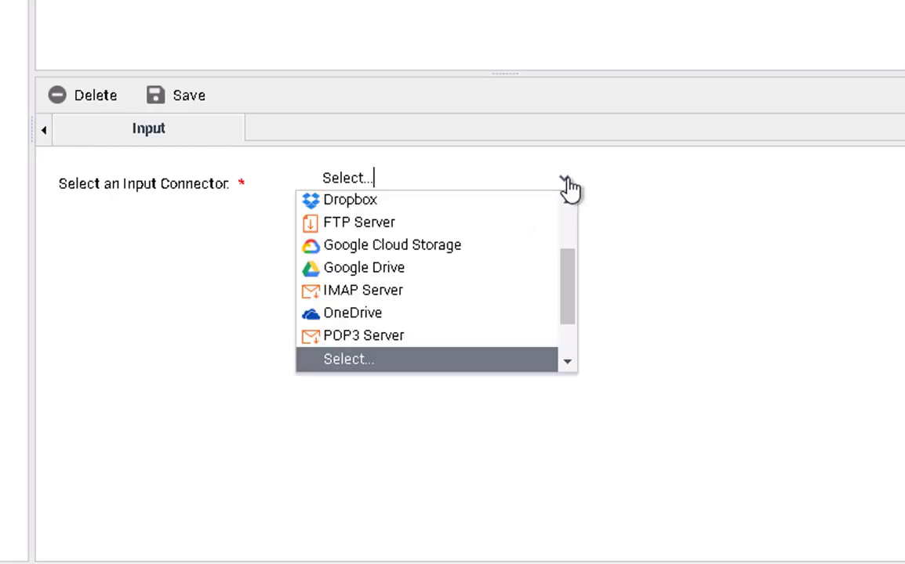
scroll(571, 349, down, 2)
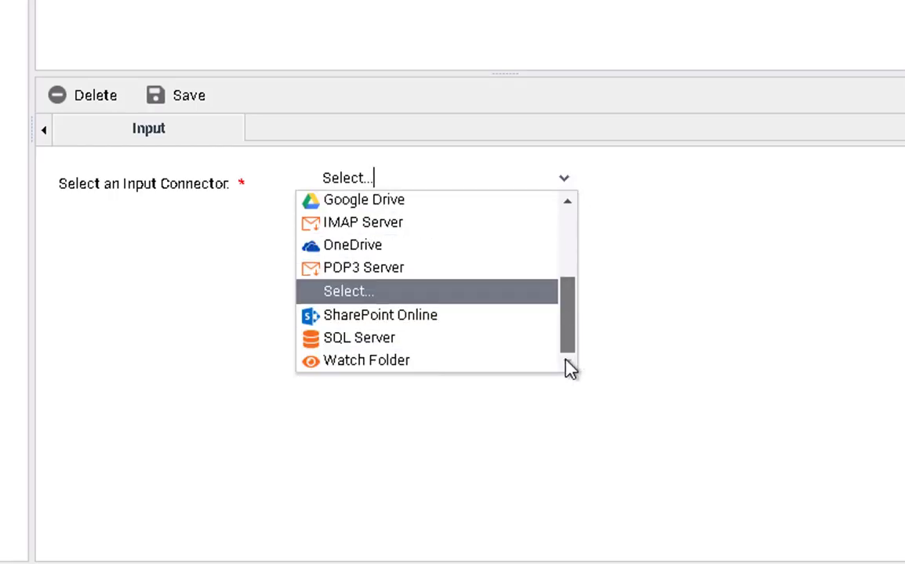
click(407, 362)
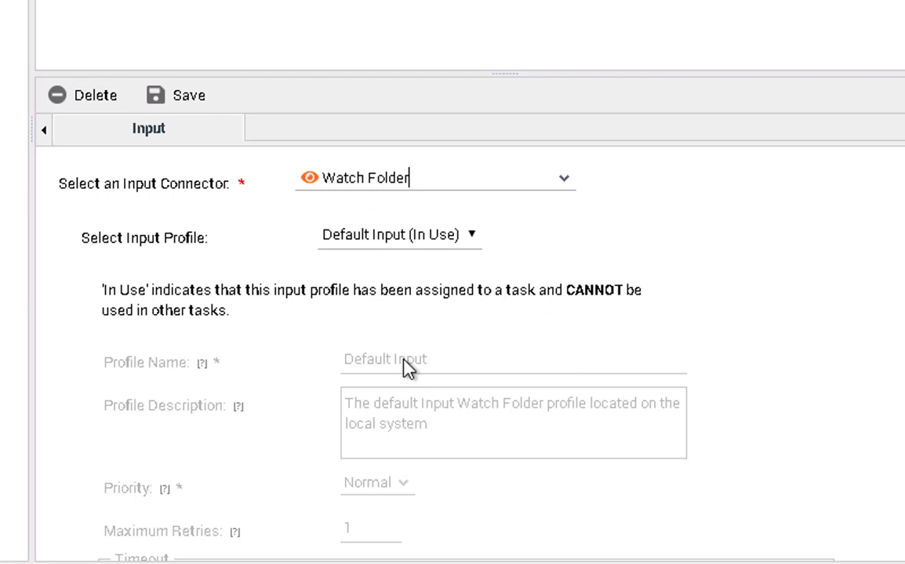
Create a new input profile for the Watch Folder connector named "Marketing input folder".
click(471, 236)
click(451, 286)
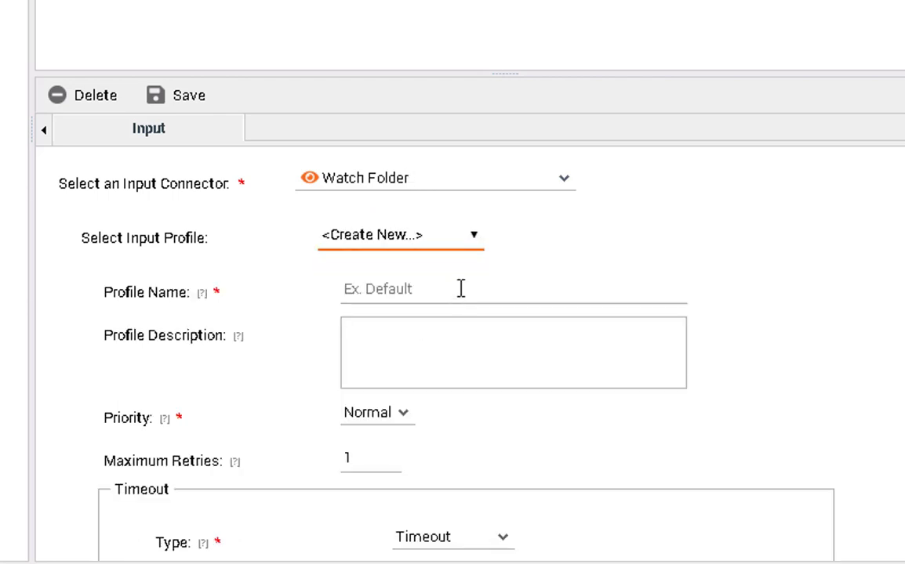
click(466, 303)
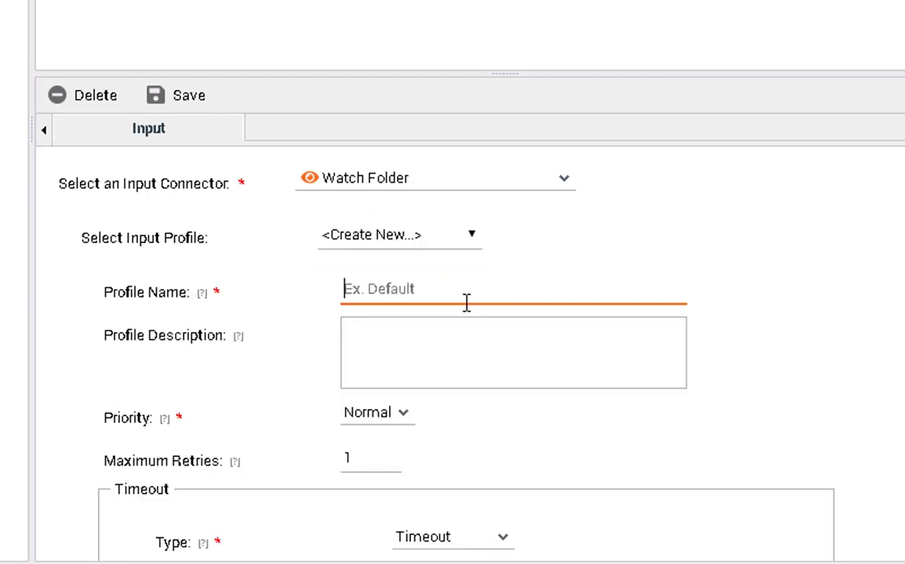
text(Marketing input)
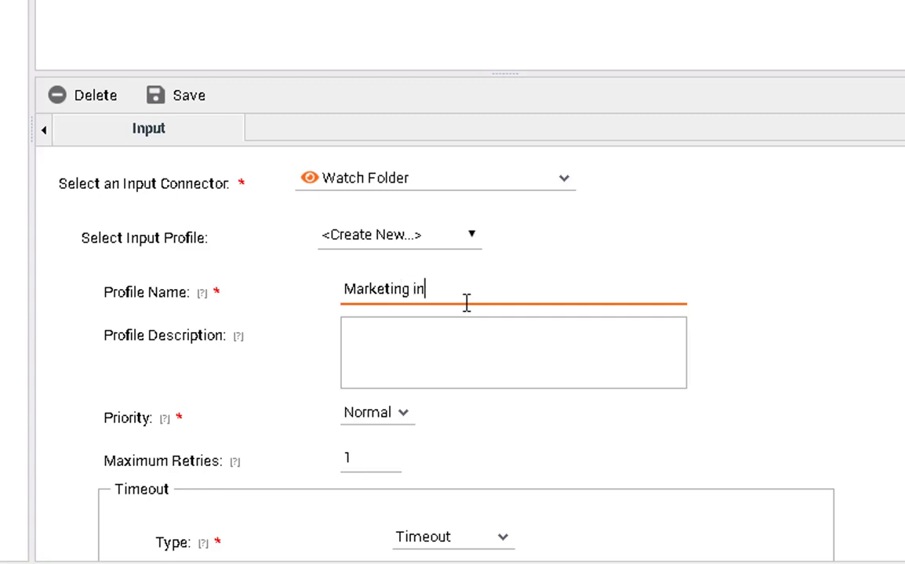
text( folder)
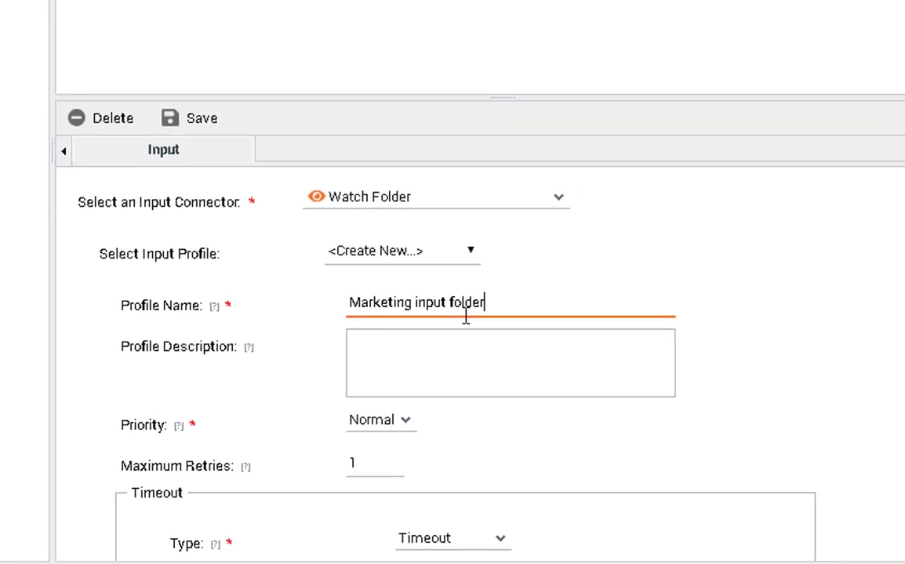
Set the input folder to C:\Marketing Compression\Drop your files to compress in here and save the input connector.
drag(785, 370, 760, 512)
click(679, 488)
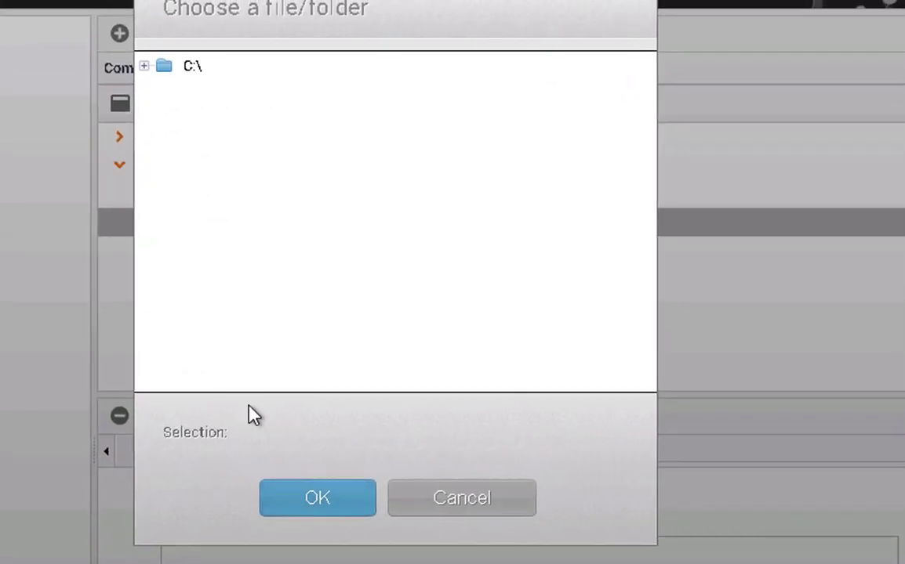
click(145, 67)
click(164, 94)
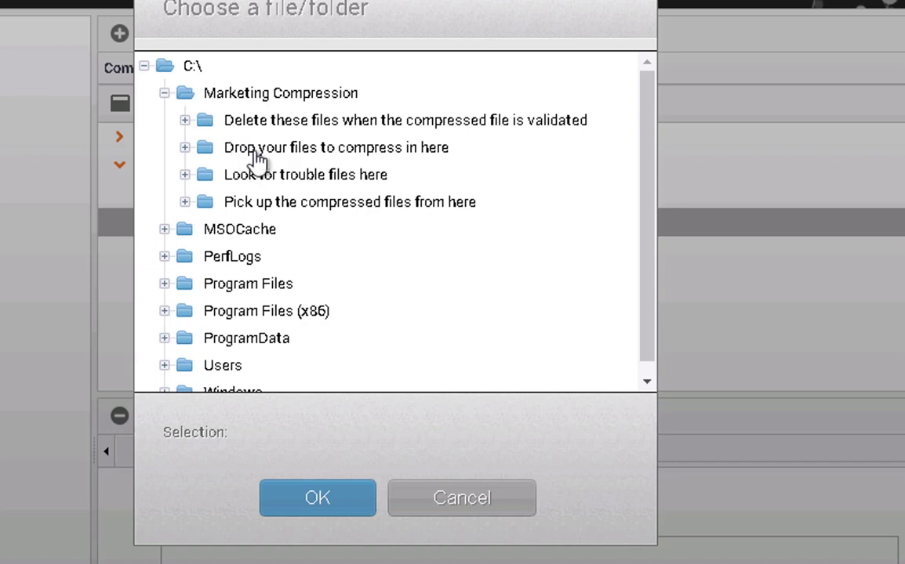
click(277, 151)
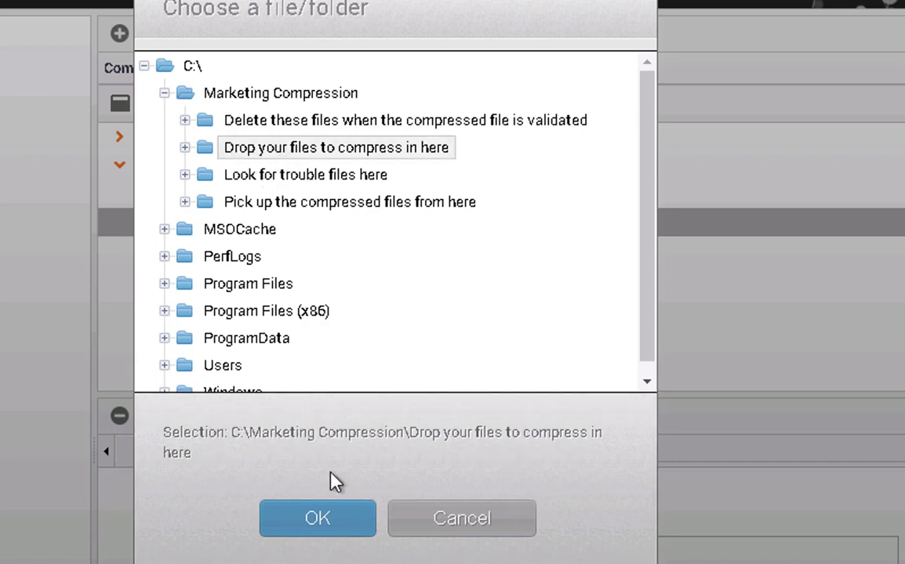
click(319, 520)
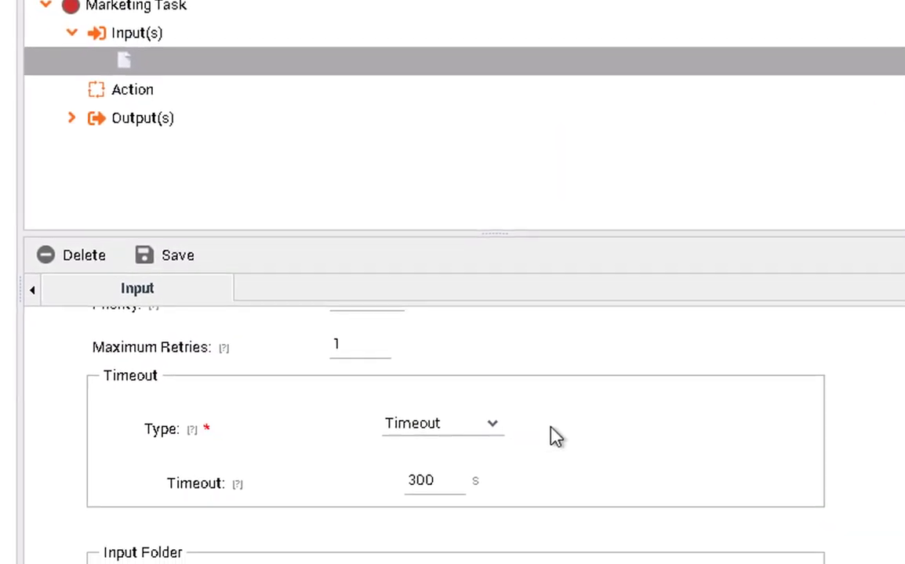
click(176, 263)
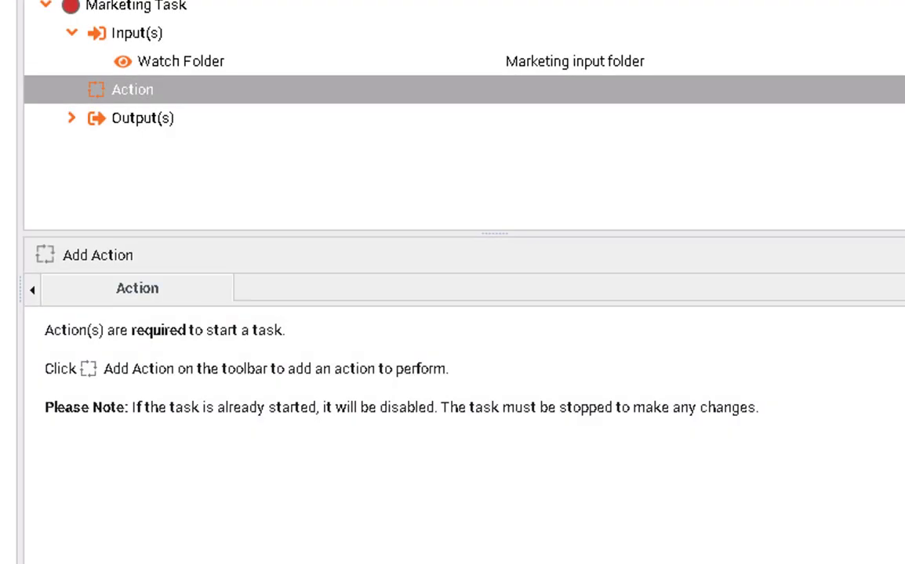
Add a PDF→Compressed PDF action to the Marketing Task and review the compressor options of its Default High profile.
click(116, 256)
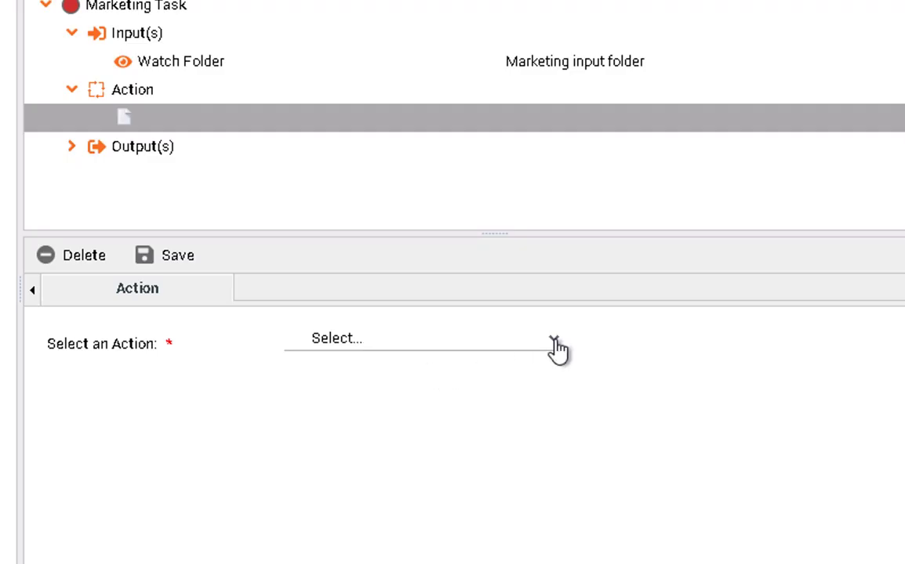
click(555, 343)
click(507, 388)
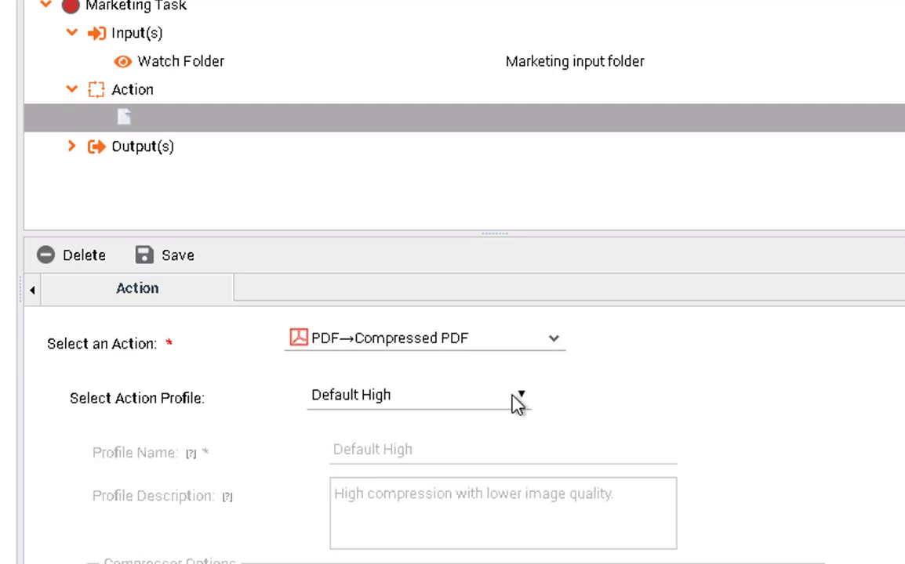
scroll(802, 374, down, 1)
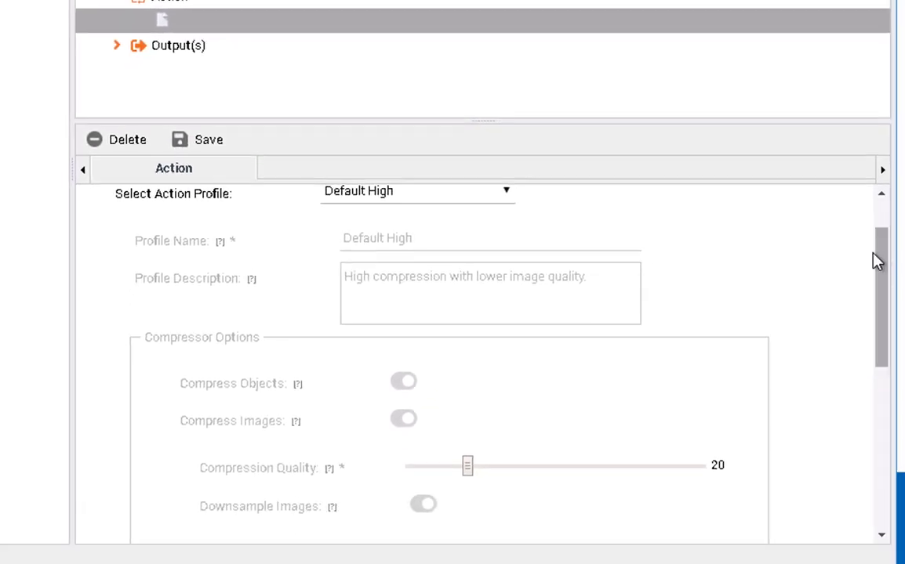
scroll(885, 304, down, 1)
mouse_move(886, 304)
mouse_down()
mouse_move(894, 411)
mouse_move(889, 263)
mouse_move(890, 288)
mouse_up()
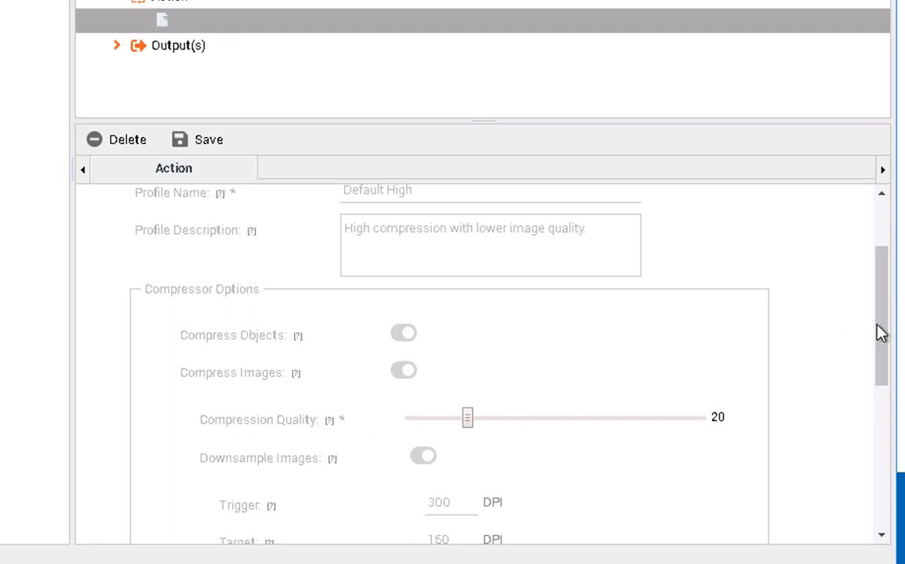
drag(881, 325, 880, 255)
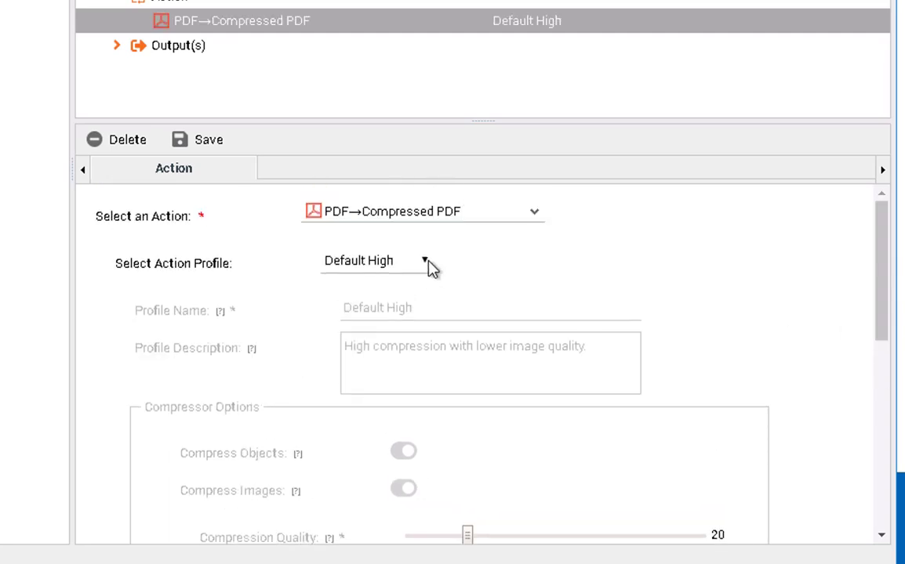
Create a new profile for the PDF→Compressed PDF action named "Marketing profile".
click(425, 261)
click(392, 345)
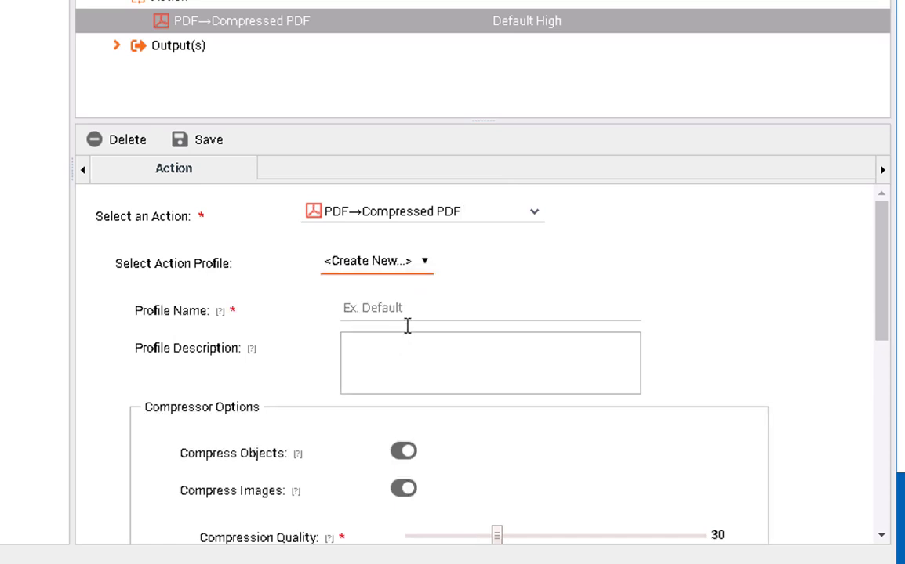
click(407, 308)
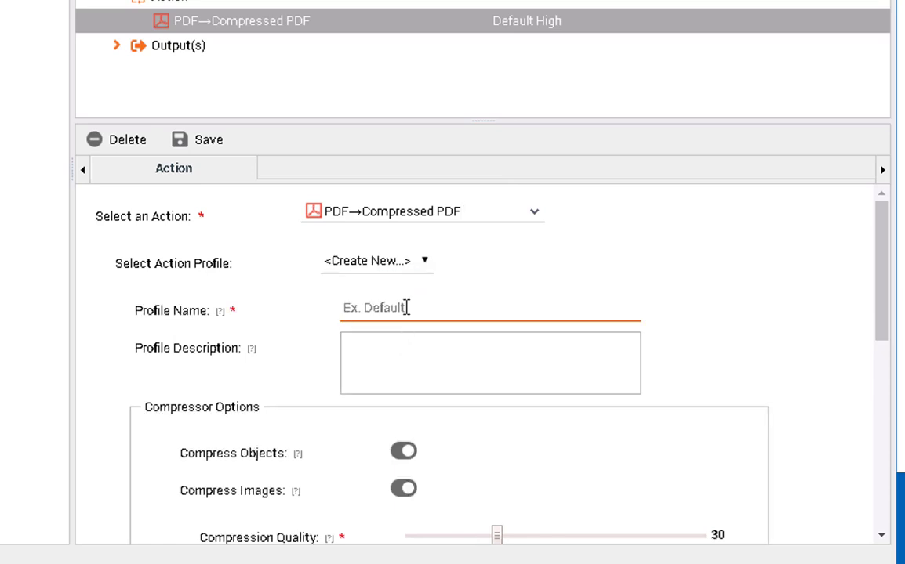
text(Marketing profile)
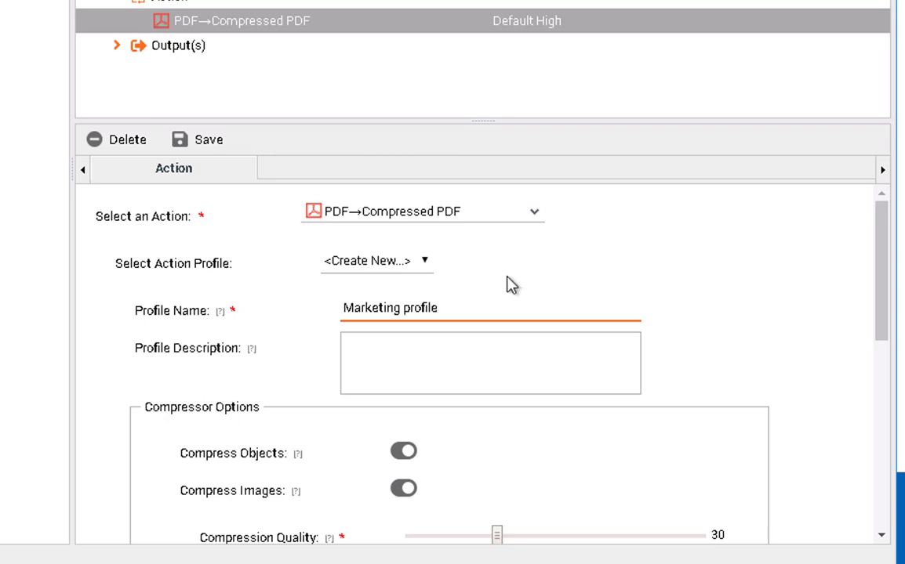
Raise the compression quality to about four fifths of its range and set the image downsampling target to 300 DPI.
drag(884, 283, 890, 369)
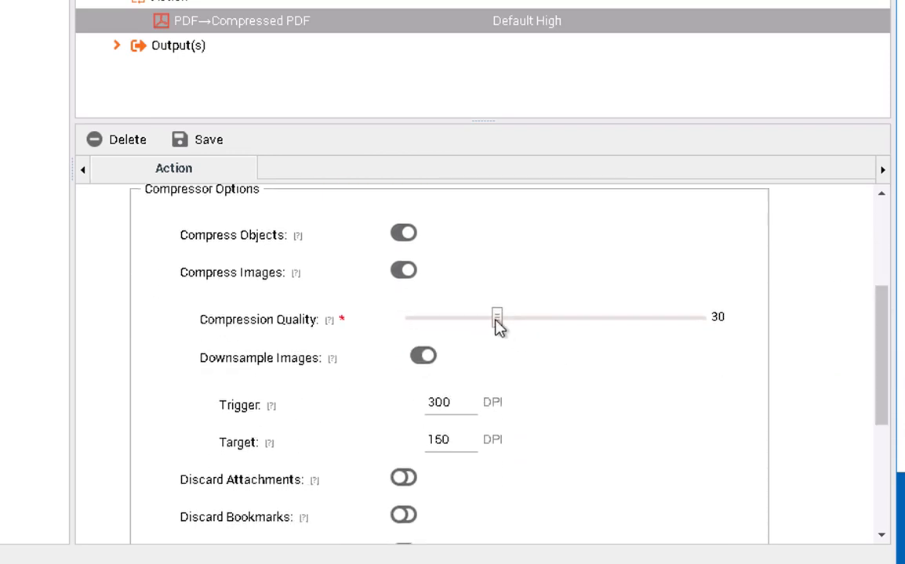
drag(498, 328, 650, 327)
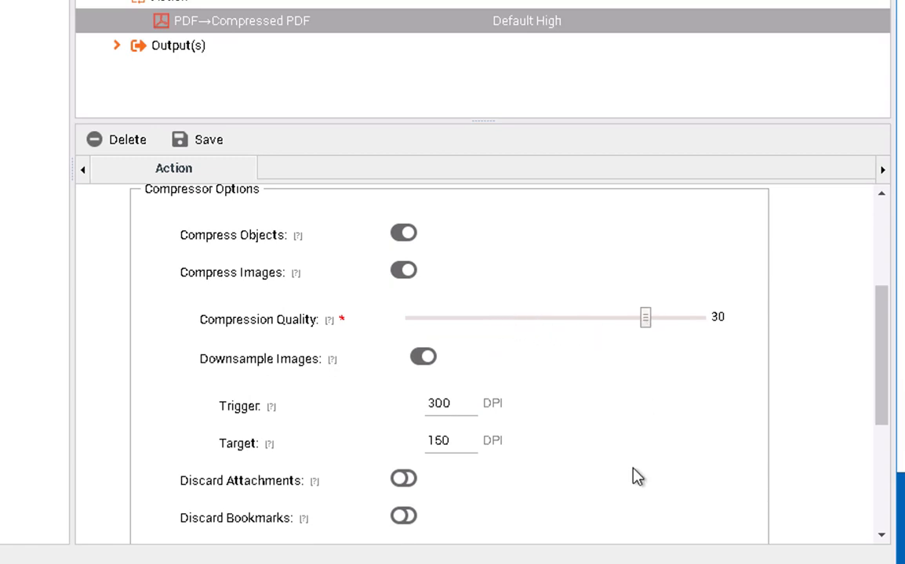
click(456, 441)
drag(456, 440, 419, 449)
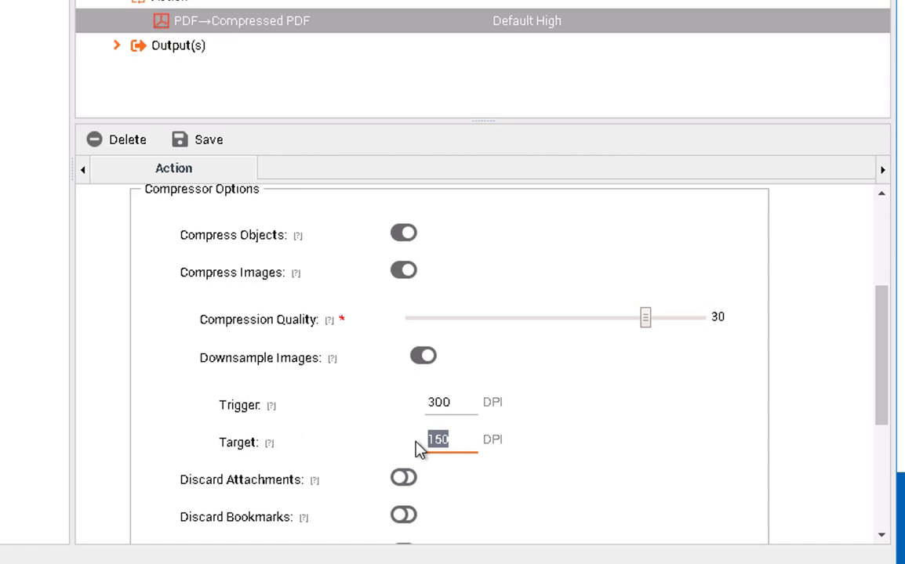
text(300)
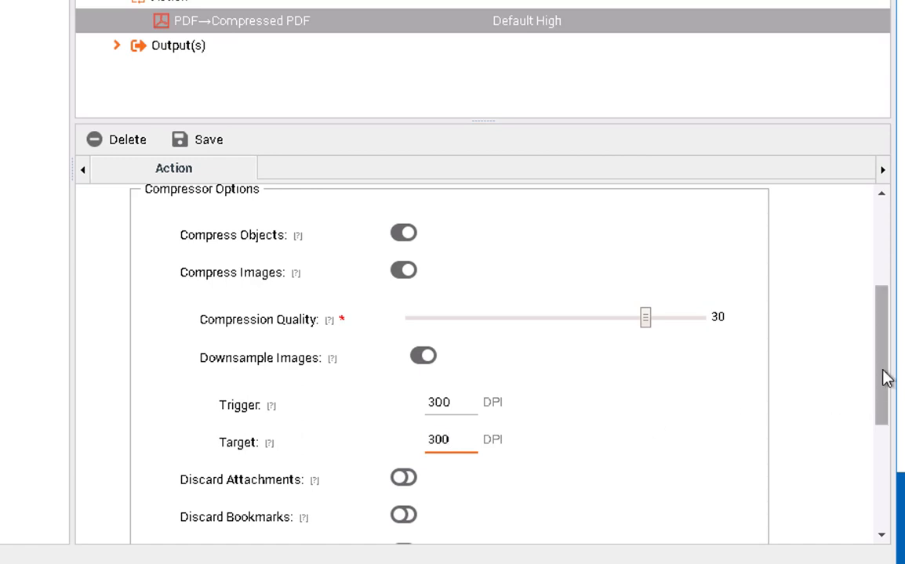
Enable discarding of attachments, bookmarks and comments, and set Form Fields to Flatten.
drag(885, 379, 883, 460)
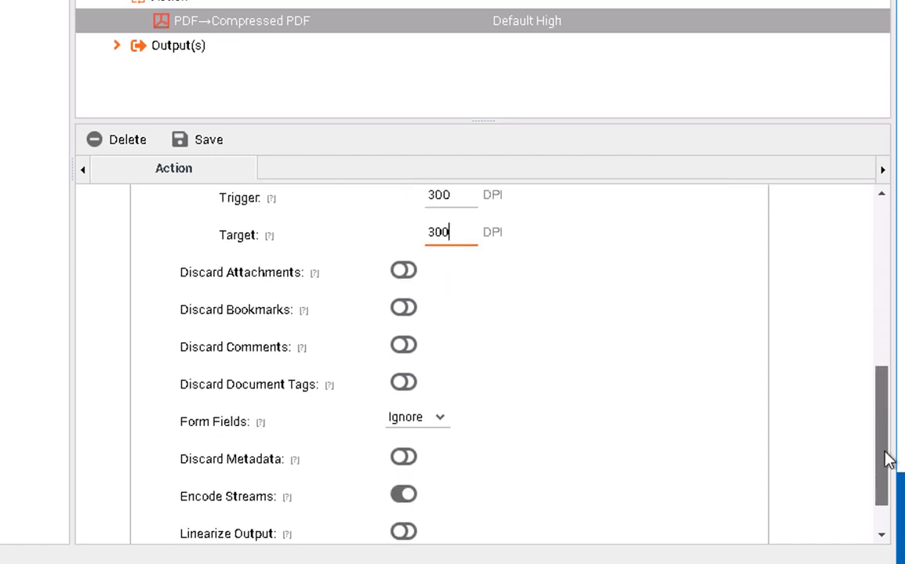
click(403, 276)
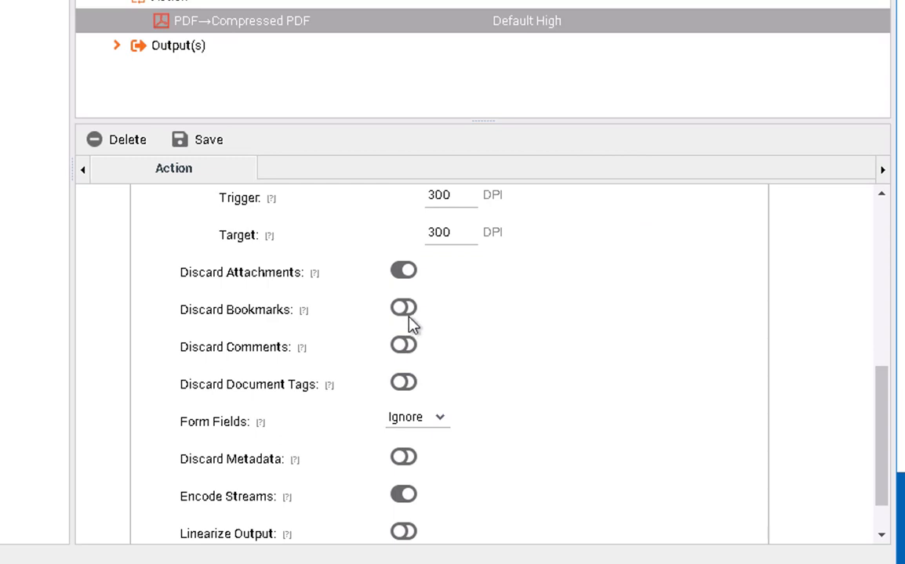
click(405, 347)
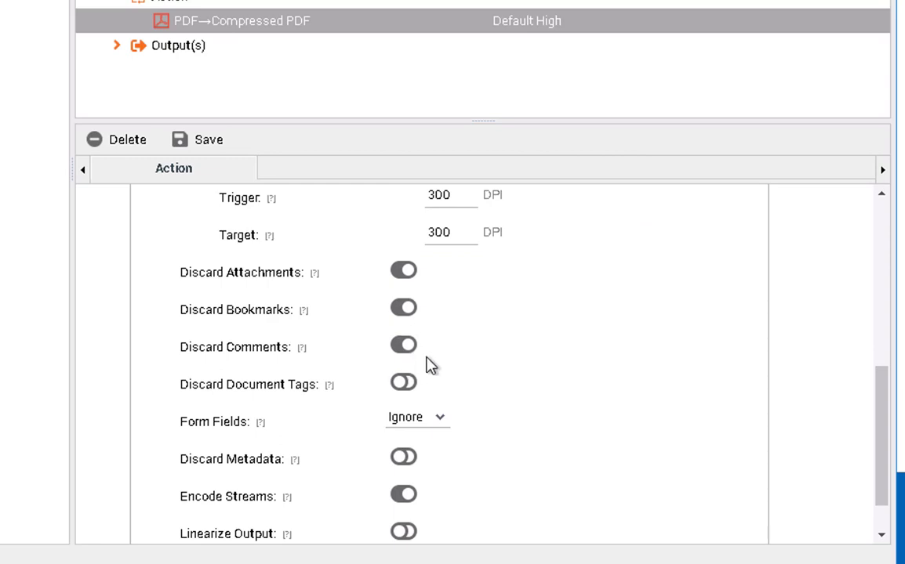
click(437, 420)
click(426, 484)
scroll(888, 493, down, 2)
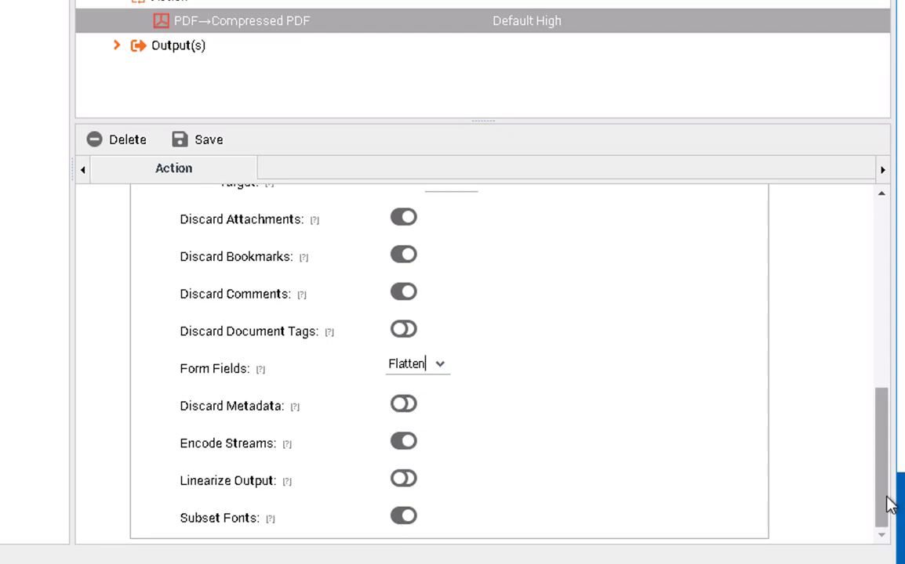
Save the PDF→Compressed PDF action with its new Marketing profile.
drag(889, 506, 898, 296)
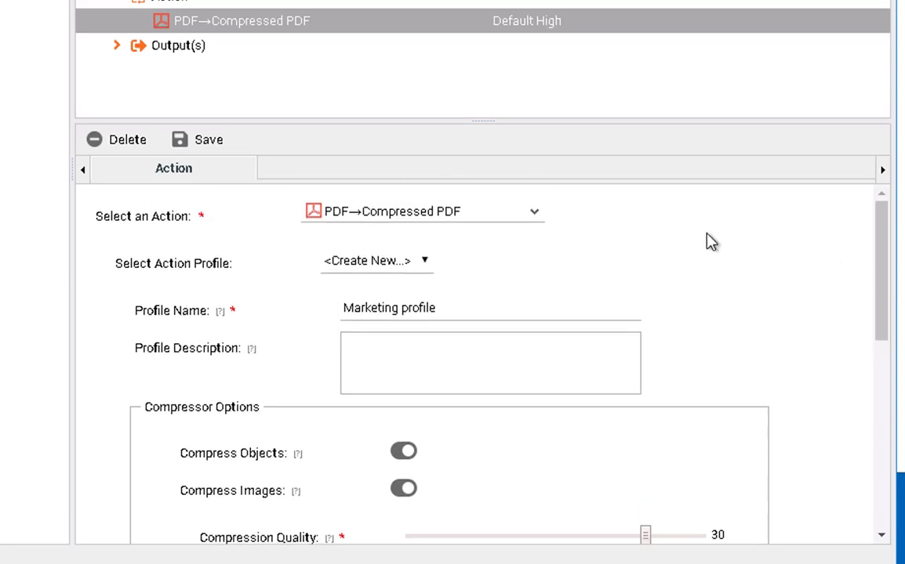
click(197, 141)
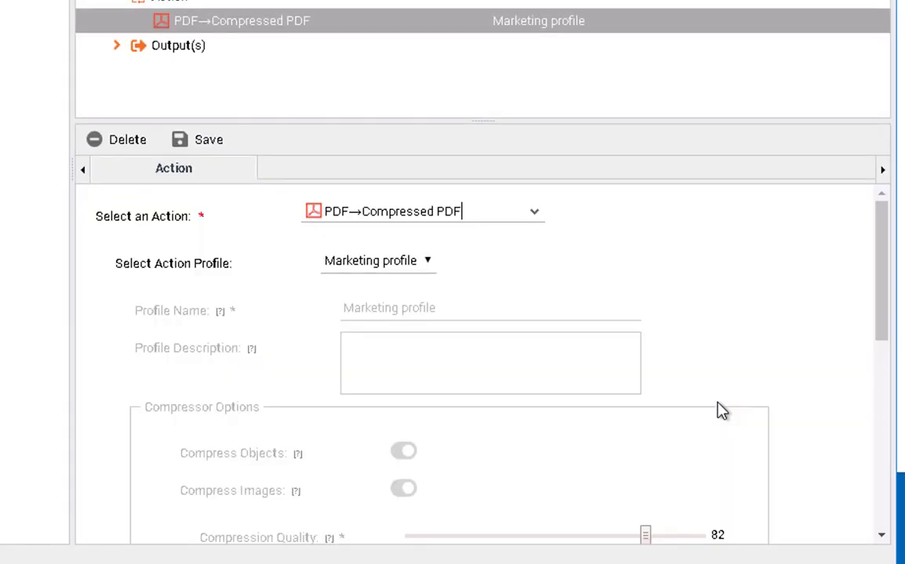
Add an output under the task's Completed outputs and set its connector to File System.
click(117, 46)
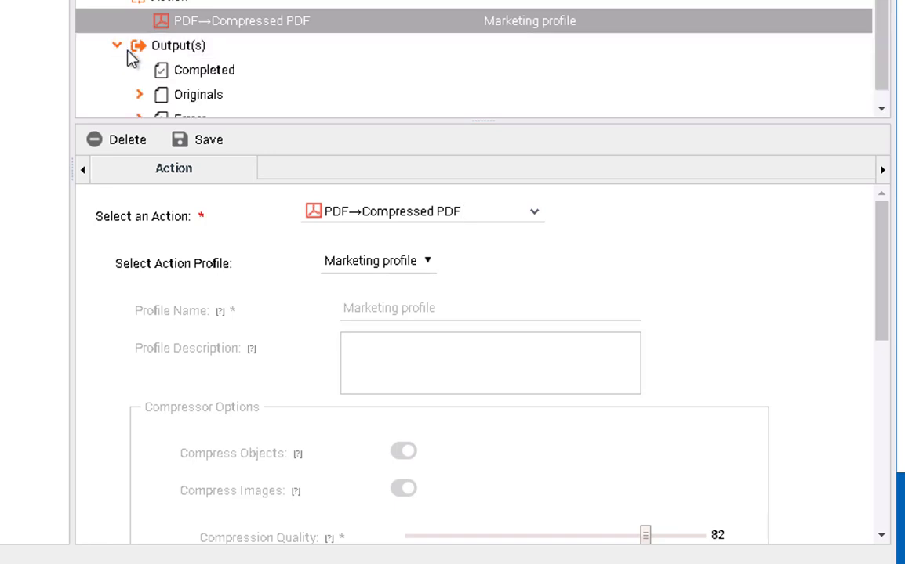
click(196, 75)
click(200, 141)
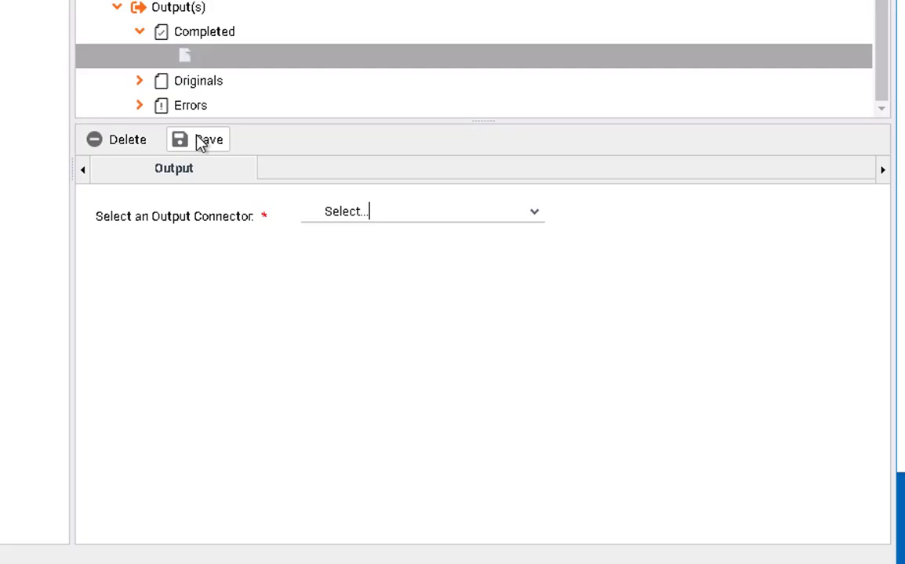
click(536, 214)
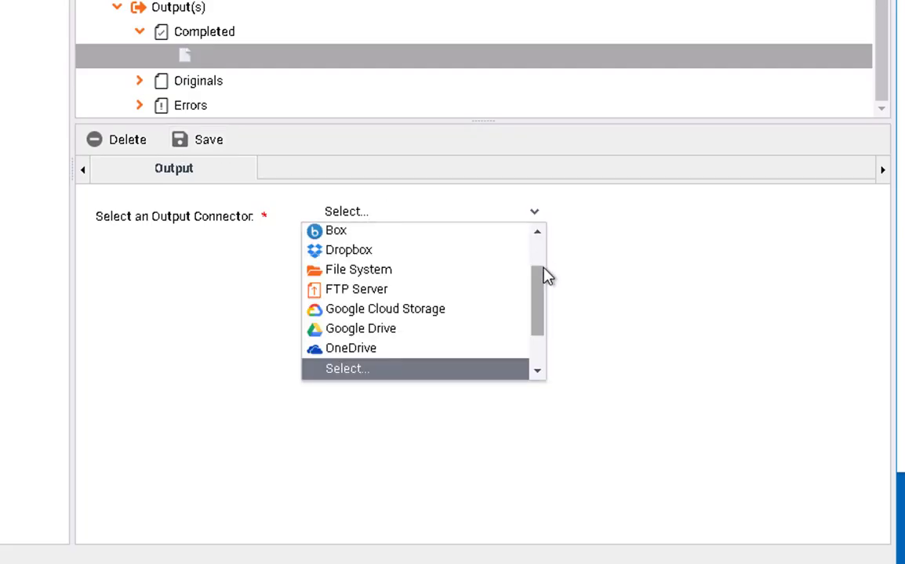
click(421, 271)
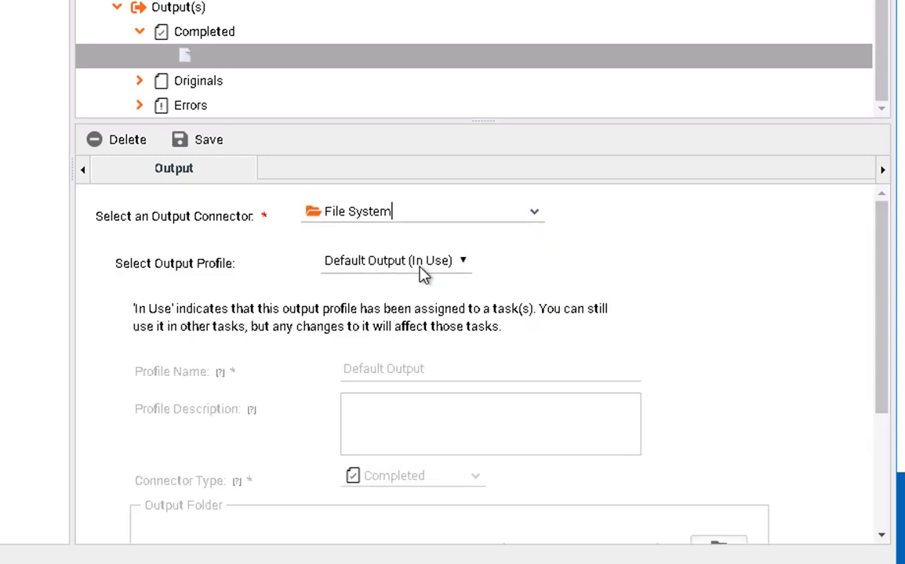
Create a new profile for the Completed output named "Marketing output folder".
click(463, 261)
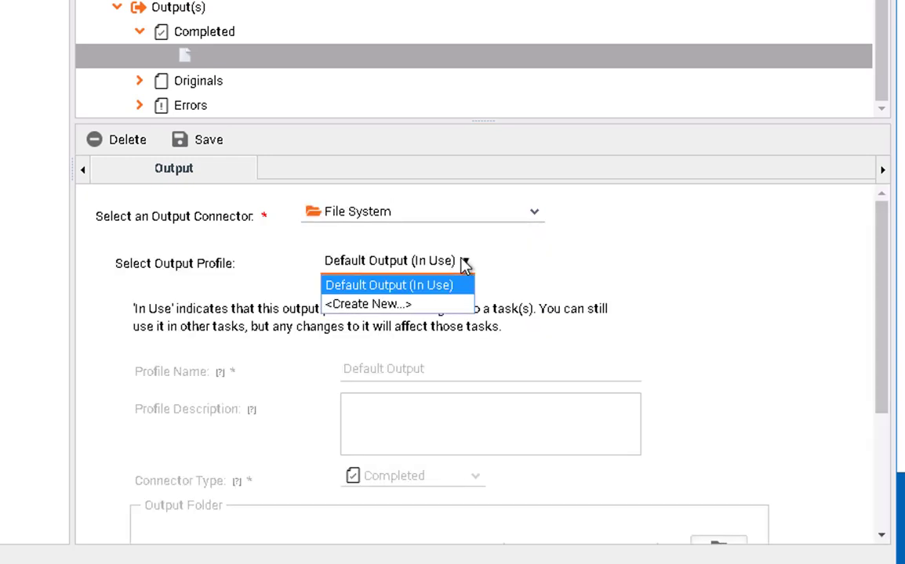
click(428, 304)
click(439, 309)
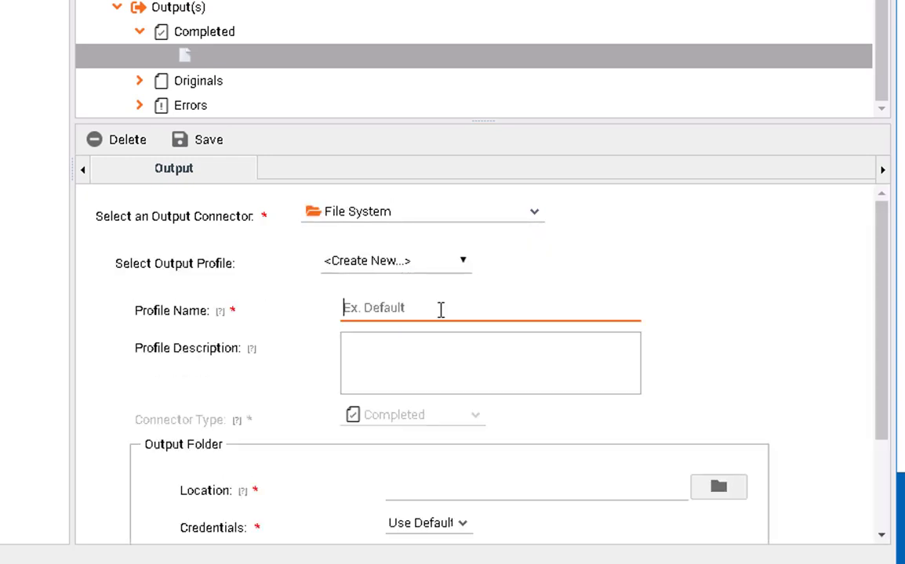
text(MA)
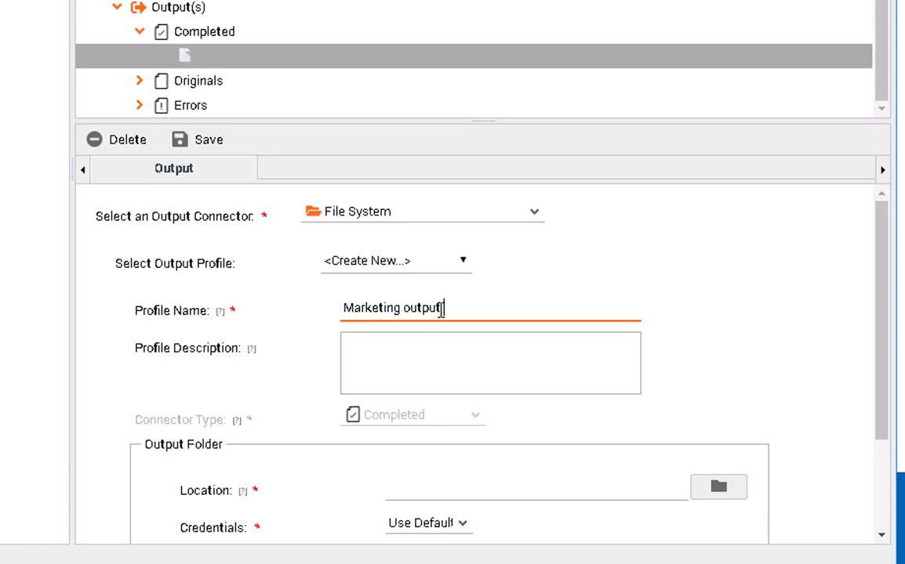
text(folder)
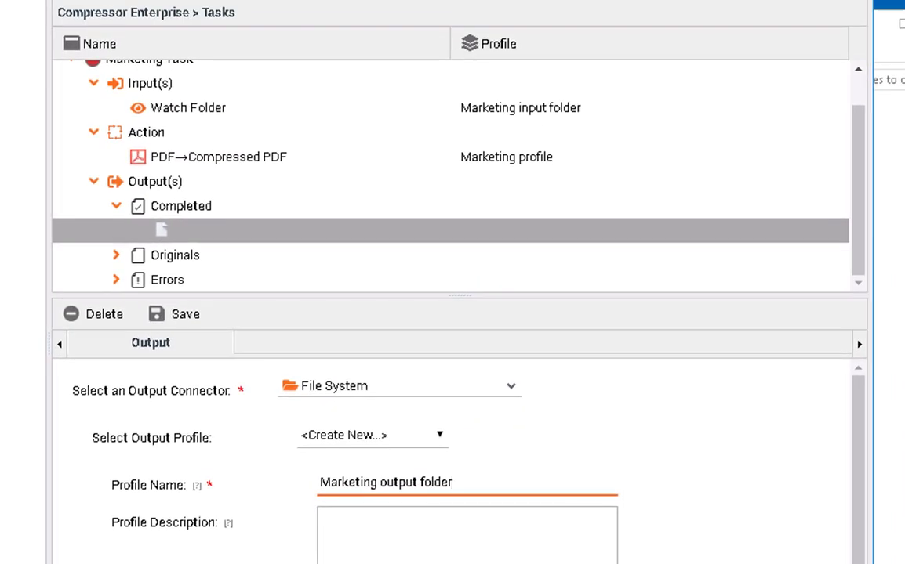
Switch to File Explorer and copy the path of the "Pick up the compressed files from here" folder in Marketing Compression.
key(alt+Tab)
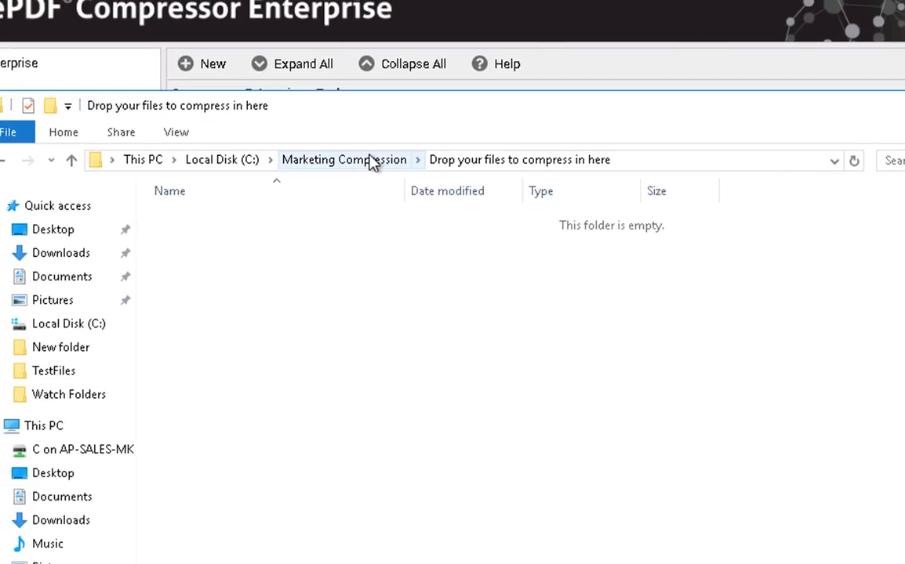
click(259, 78)
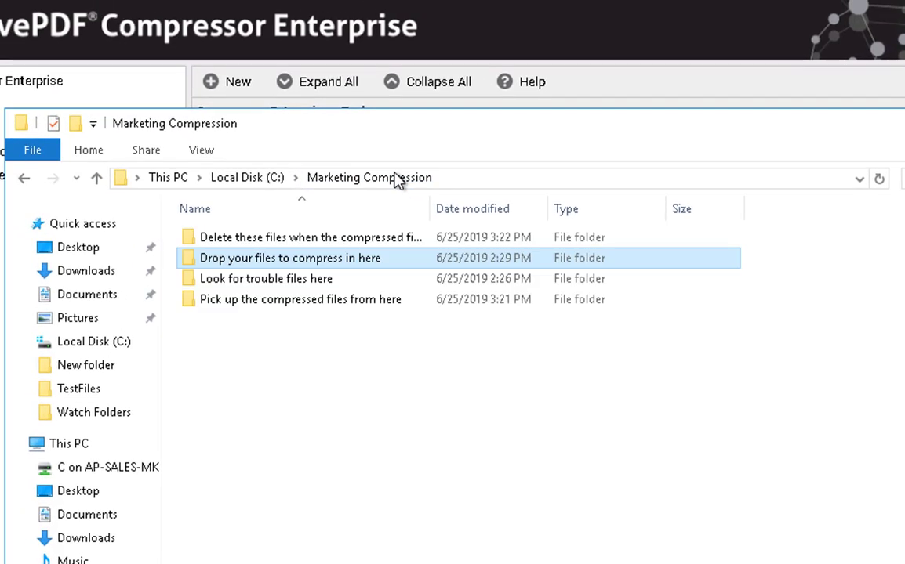
double_click(329, 301)
click(678, 180)
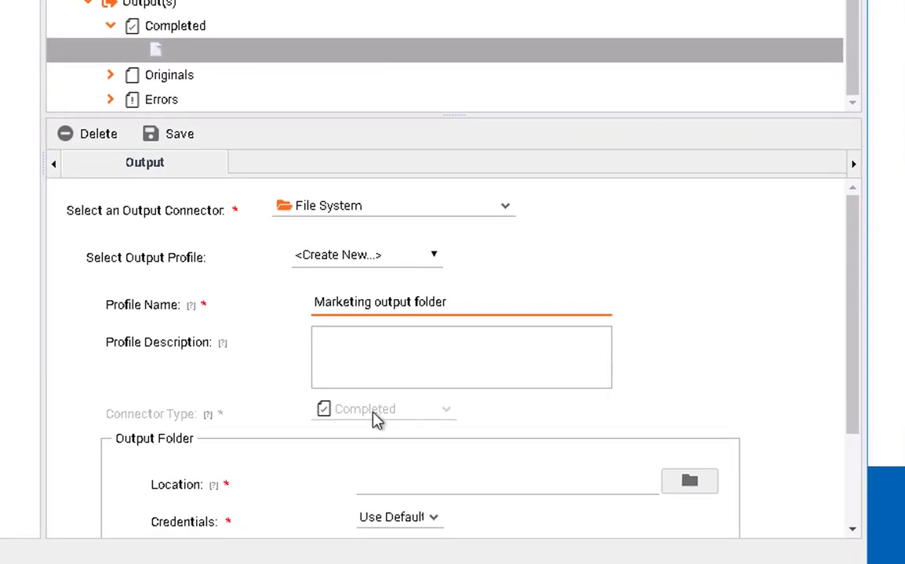
Back in Compressor Enterprise, set the output folder location to "C:\Marketing Compression\Pick up the compressed files from here" and save the Completed output.
scroll(506, 423, down, 3)
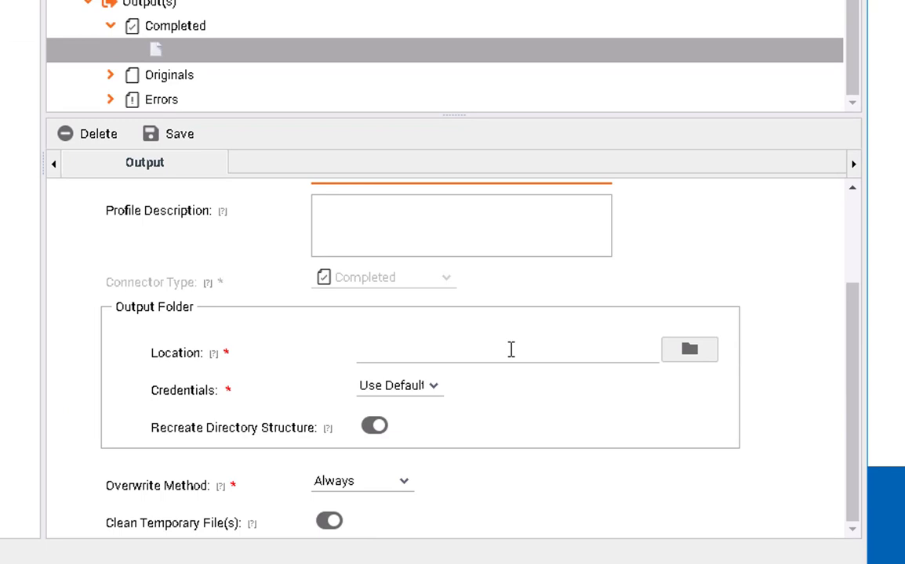
click(361, 353)
key(ctrl+v)
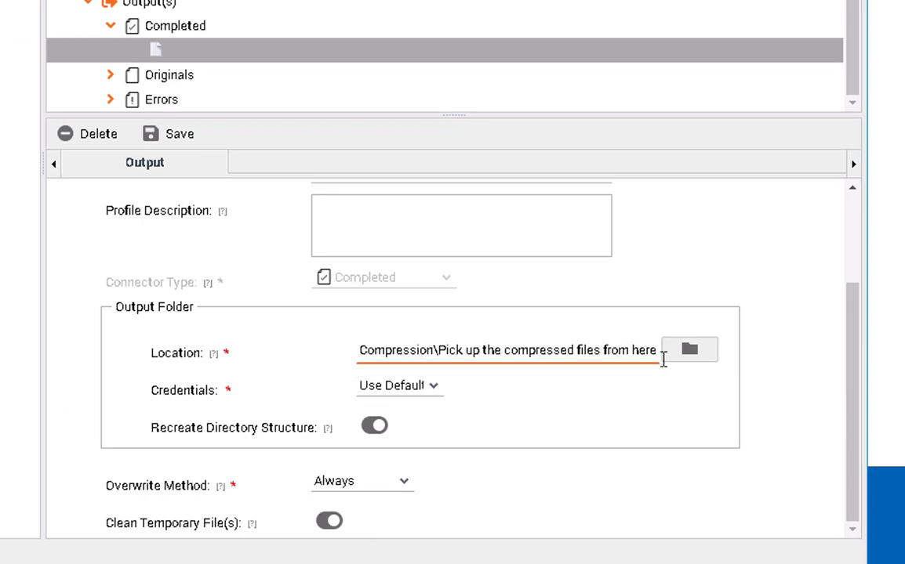
click(776, 389)
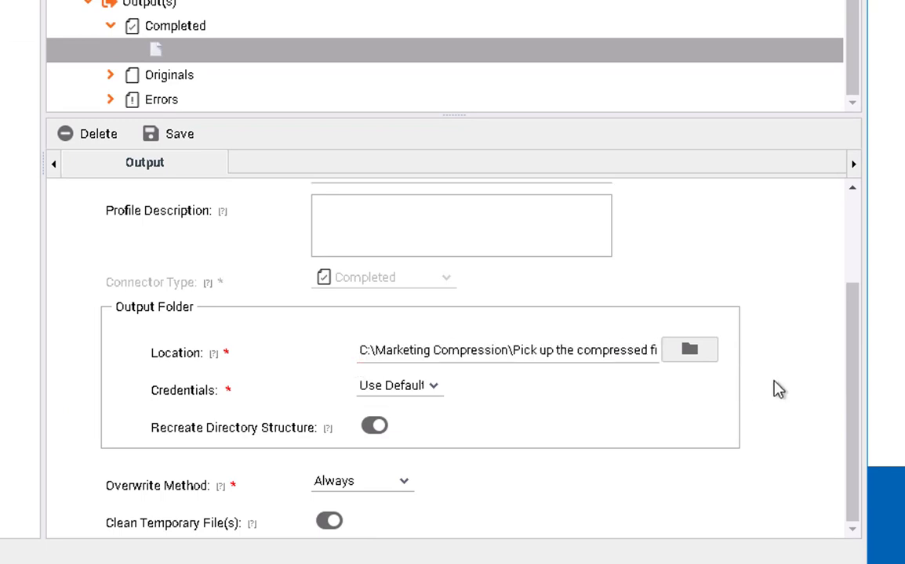
scroll(776, 390, up, 3)
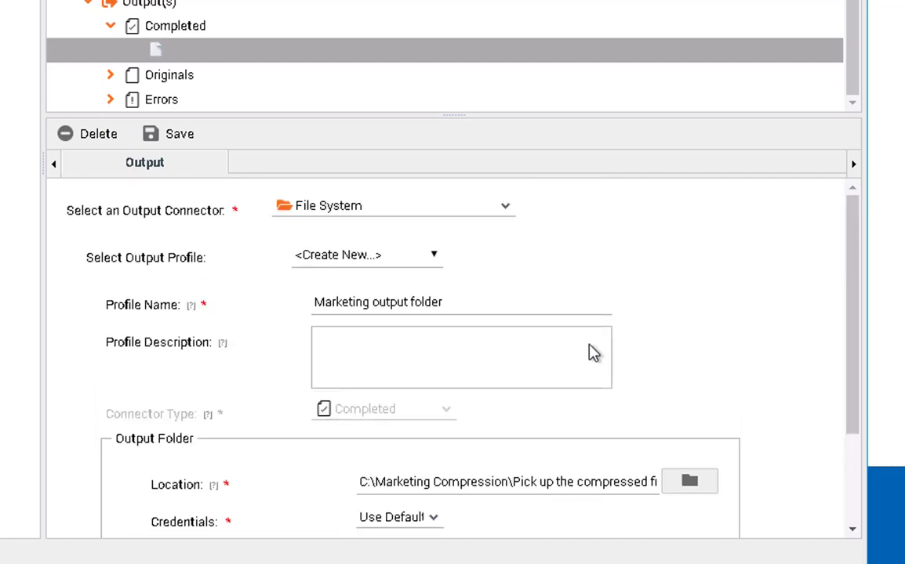
click(172, 138)
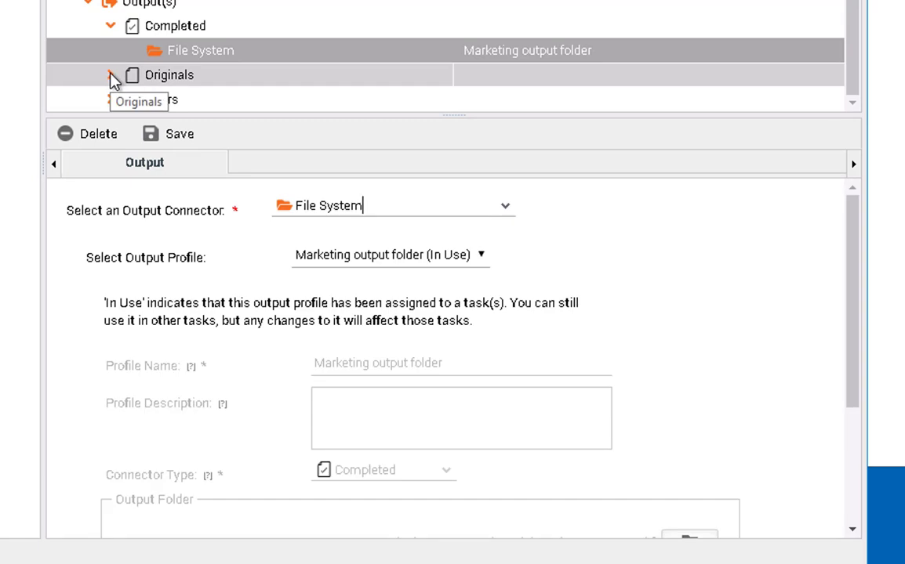
Create a new profile for the Originals File System output named "Marketing Originals".
click(111, 76)
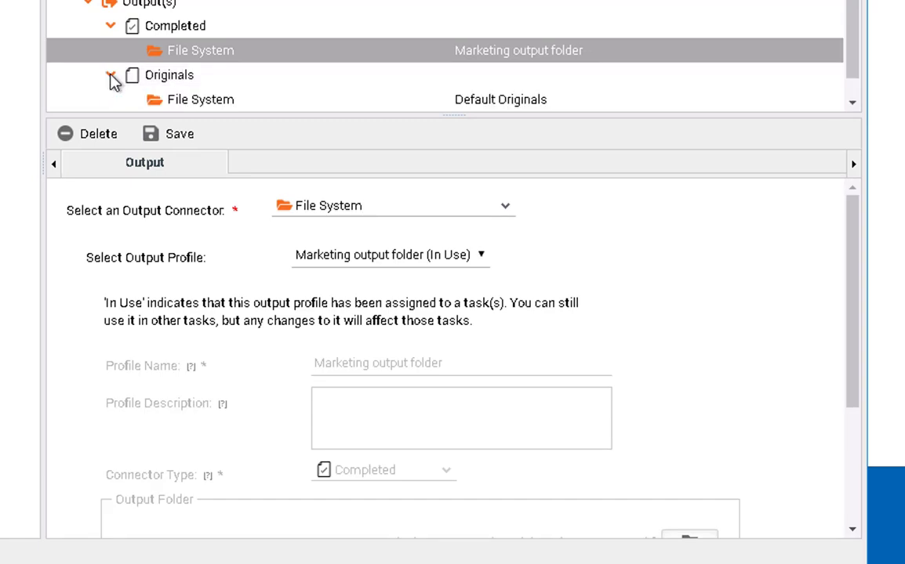
click(175, 105)
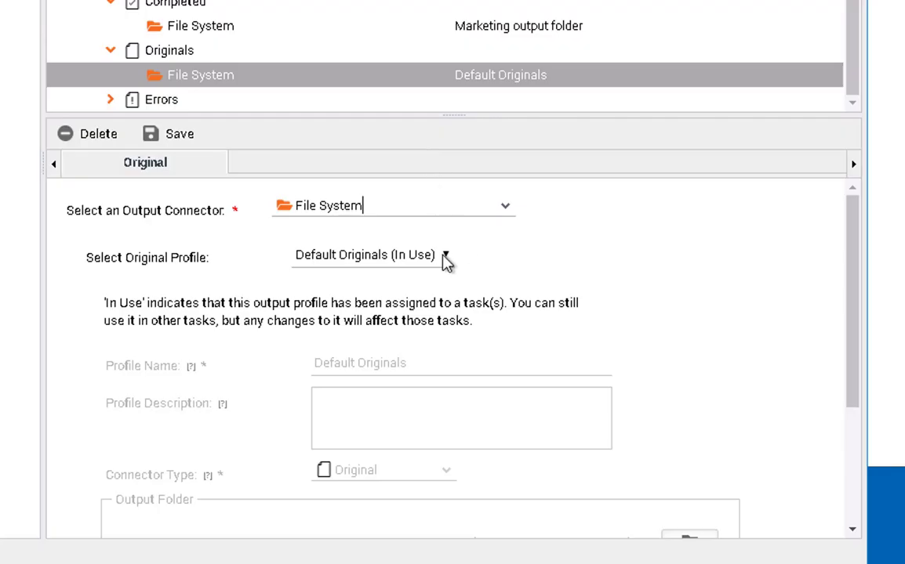
click(446, 256)
click(418, 299)
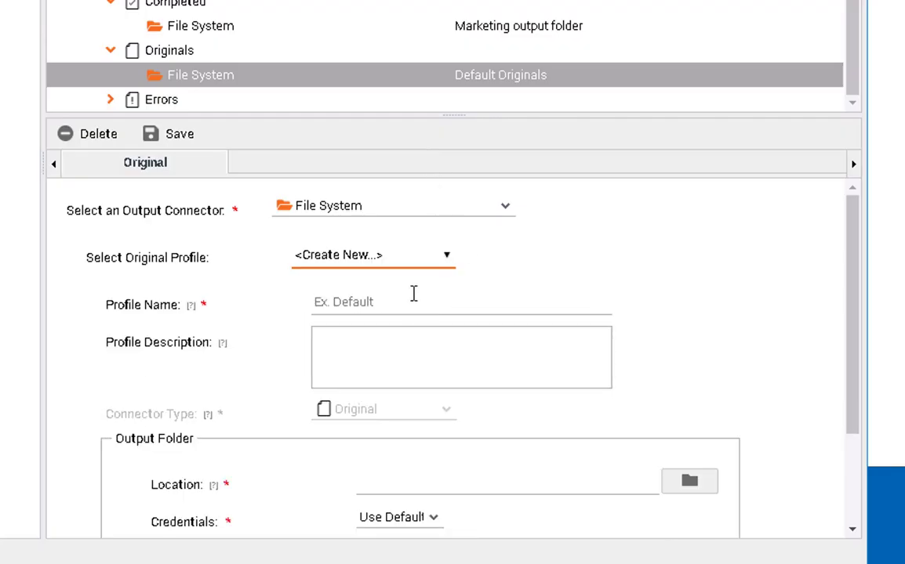
click(407, 299)
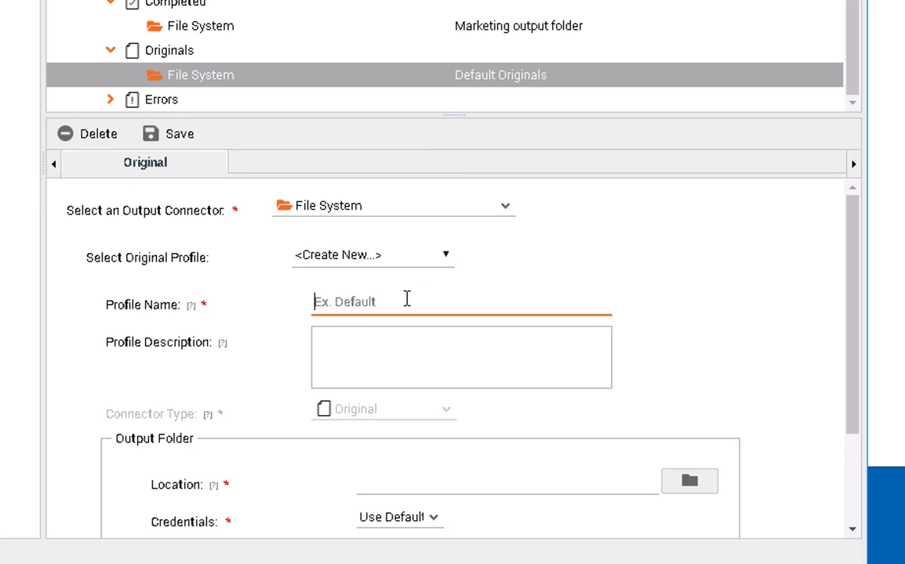
text(Marketing Originals)
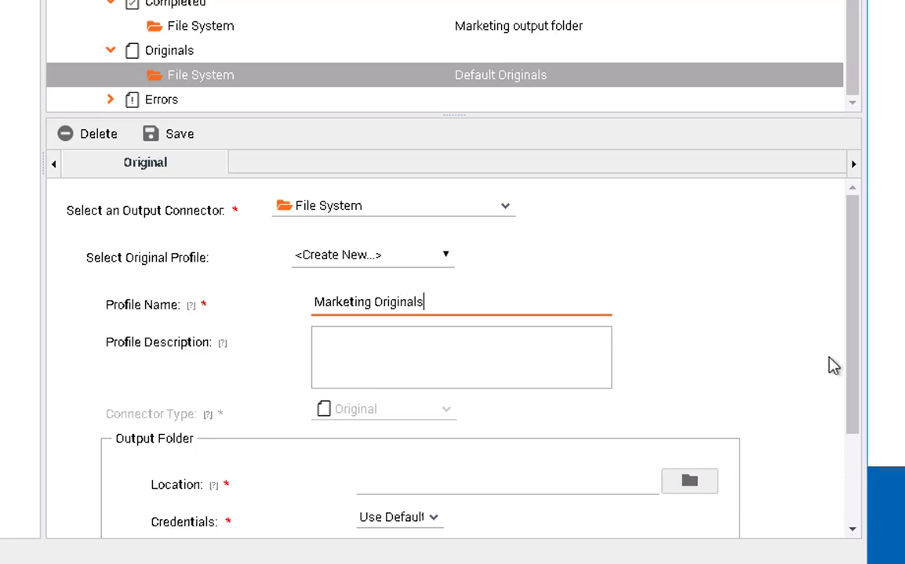
Switch to File Explorer and copy the path of the "Delete these files when the compressed file is validated" folder.
drag(857, 383, 868, 494)
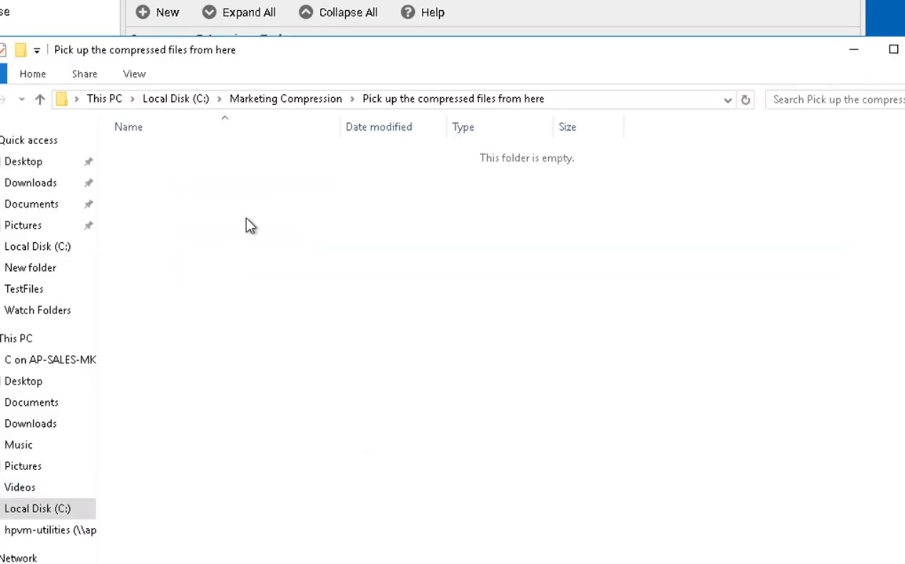
click(276, 102)
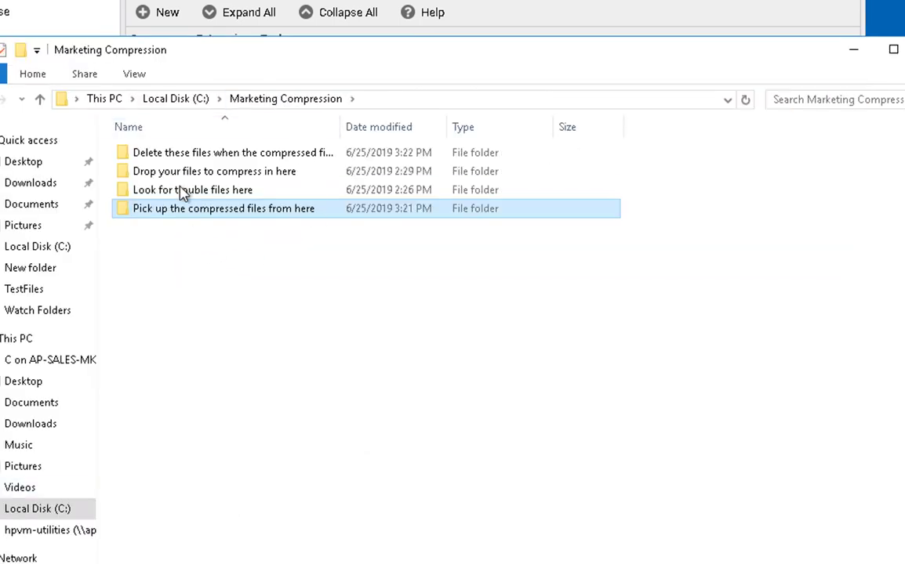
click(192, 155)
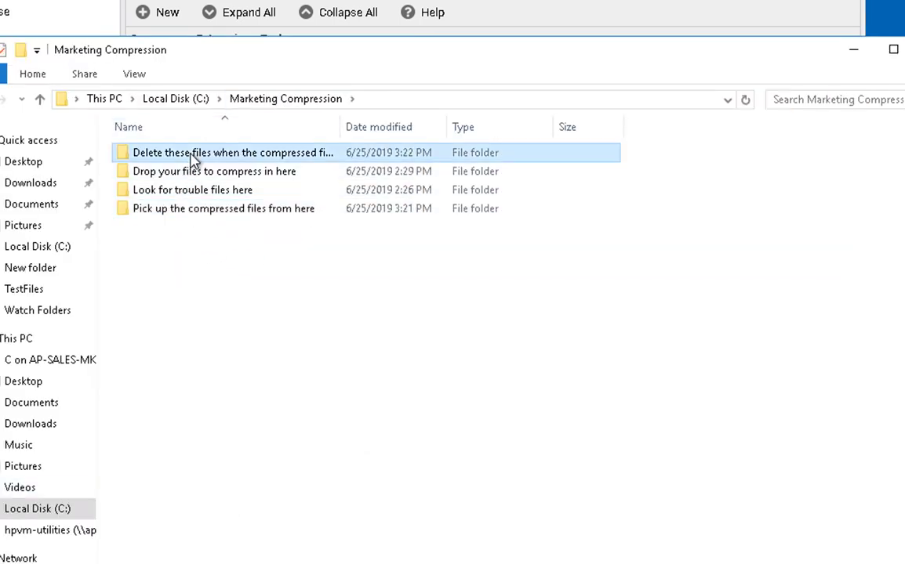
double_click(192, 155)
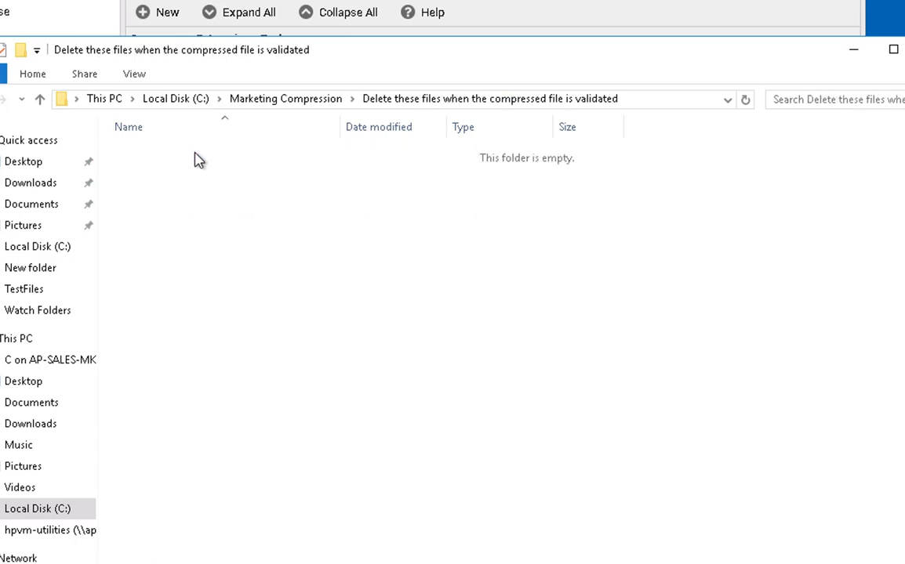
click(645, 99)
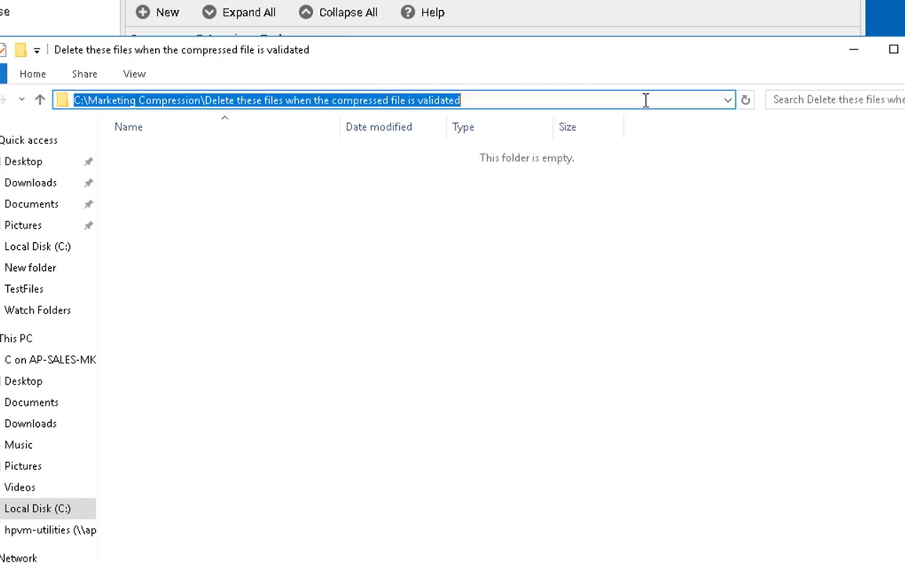
Back in Compressor Enterprise, set the originals location to "C:\Marketing Compression\Delete these files when the compressed file is validated" and save the Originals output.
click(492, 26)
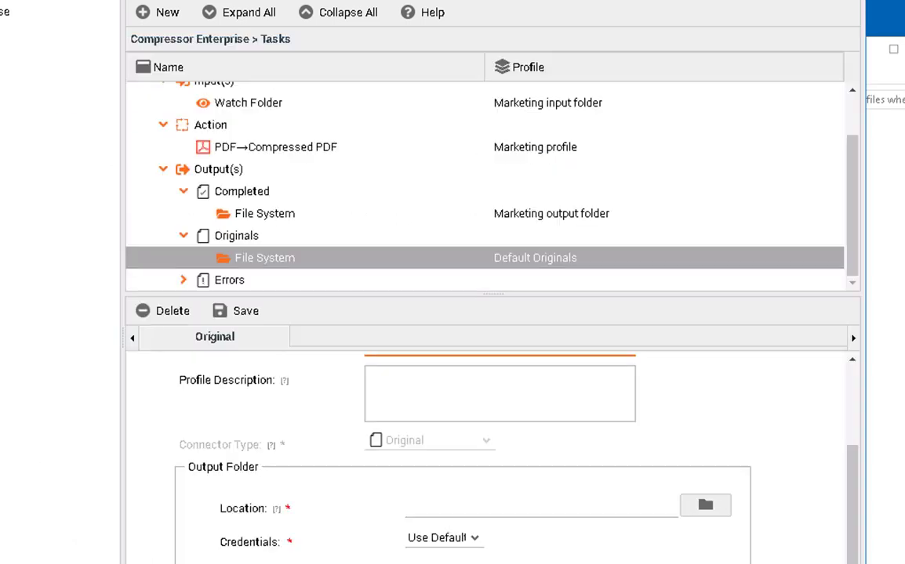
click(468, 514)
key(ctrl+v)
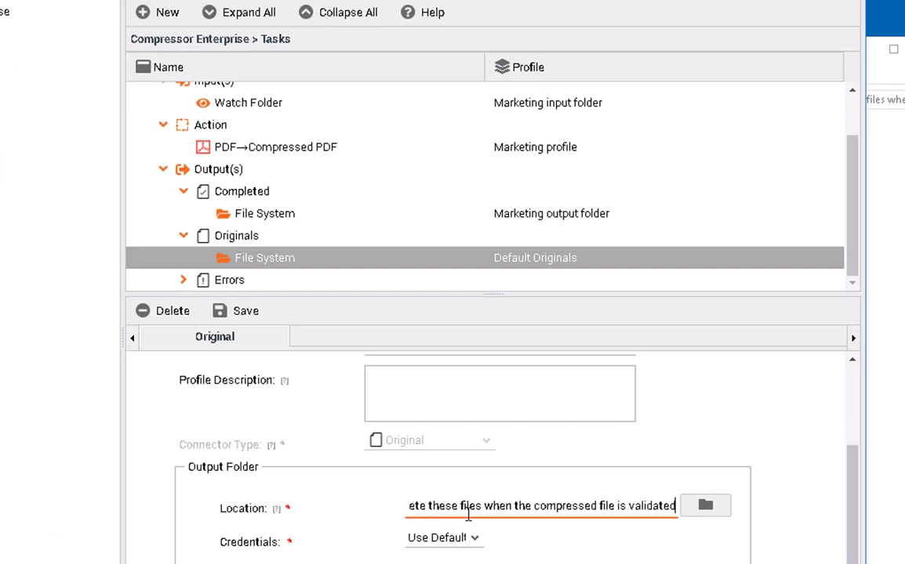
click(797, 559)
scroll(768, 512, up, 3)
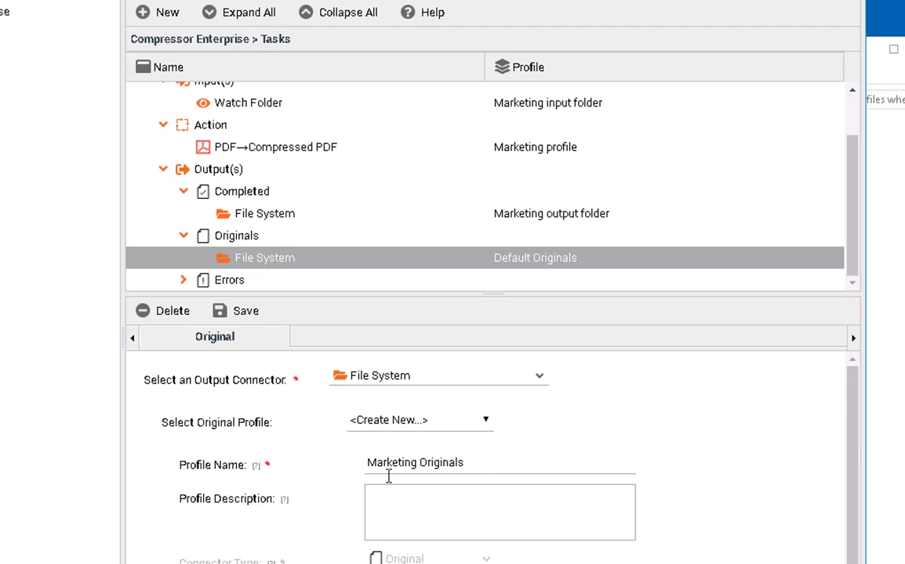
click(243, 312)
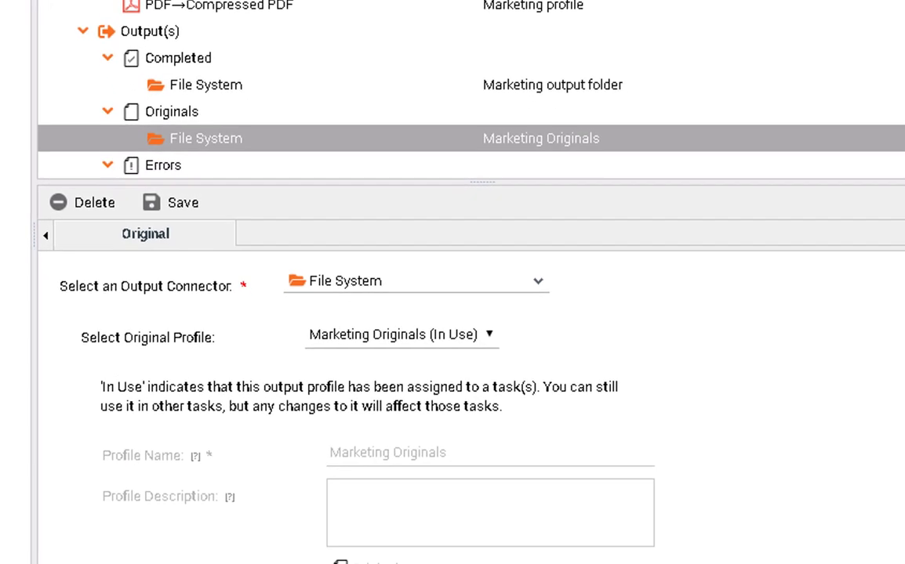
Create a new profile for the Errors File System output named "Marketing errors folder".
scroll(902, 122, down, 1)
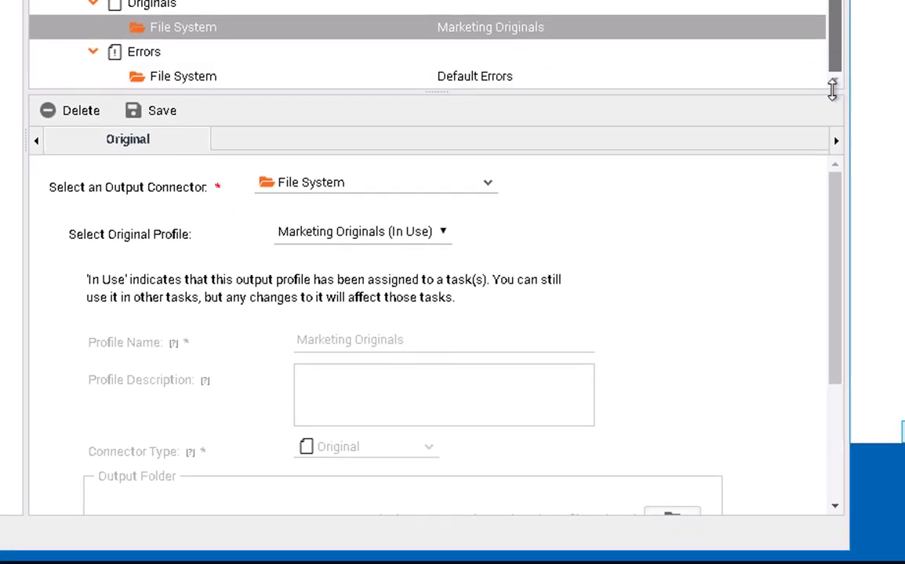
click(242, 77)
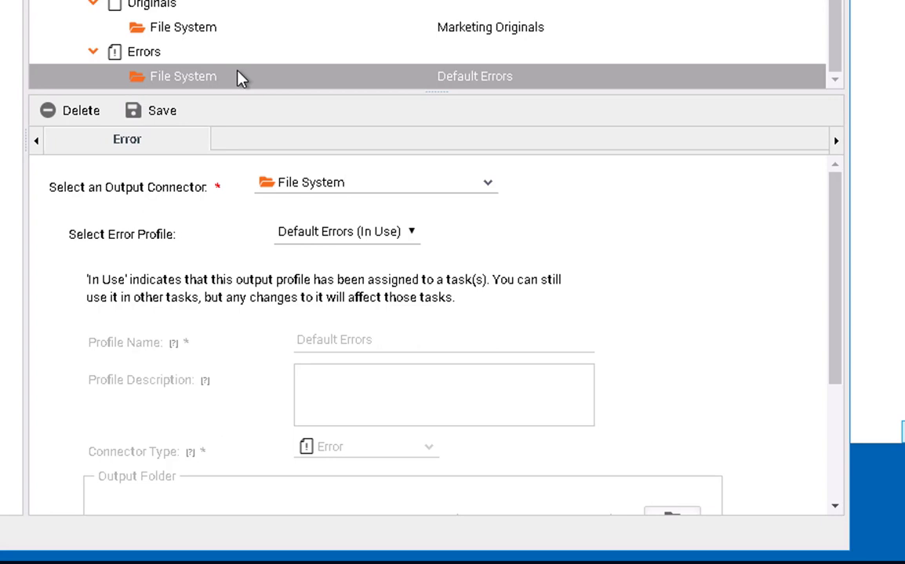
click(410, 232)
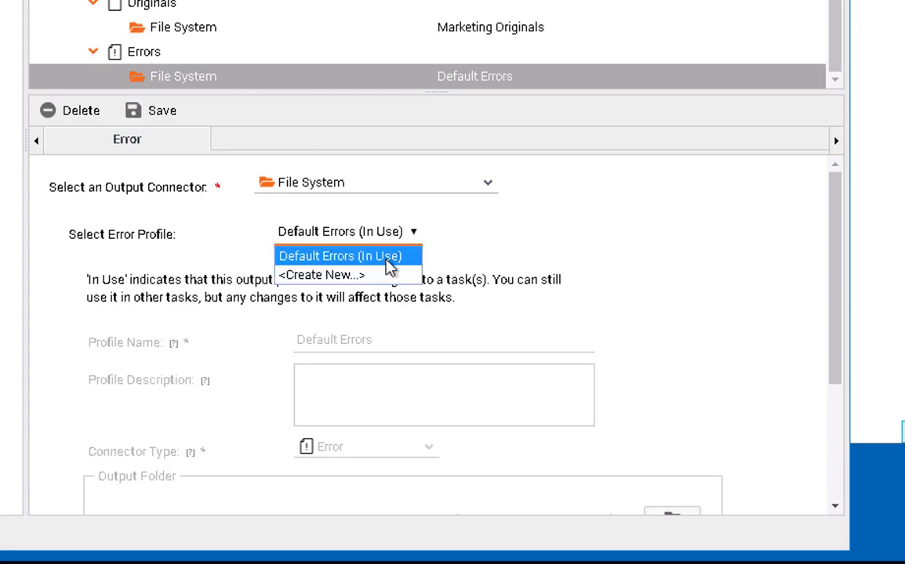
click(361, 277)
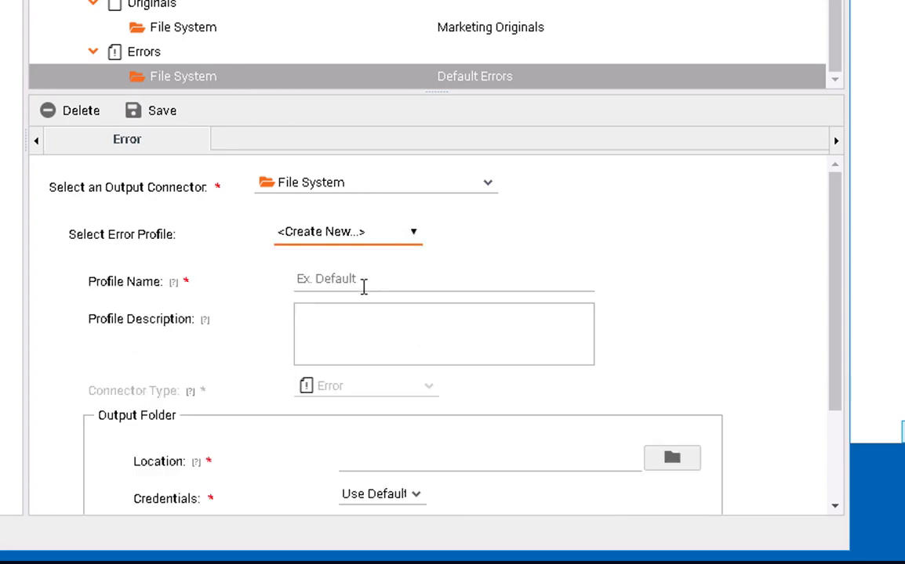
click(360, 279)
text(Marketing errors folder)
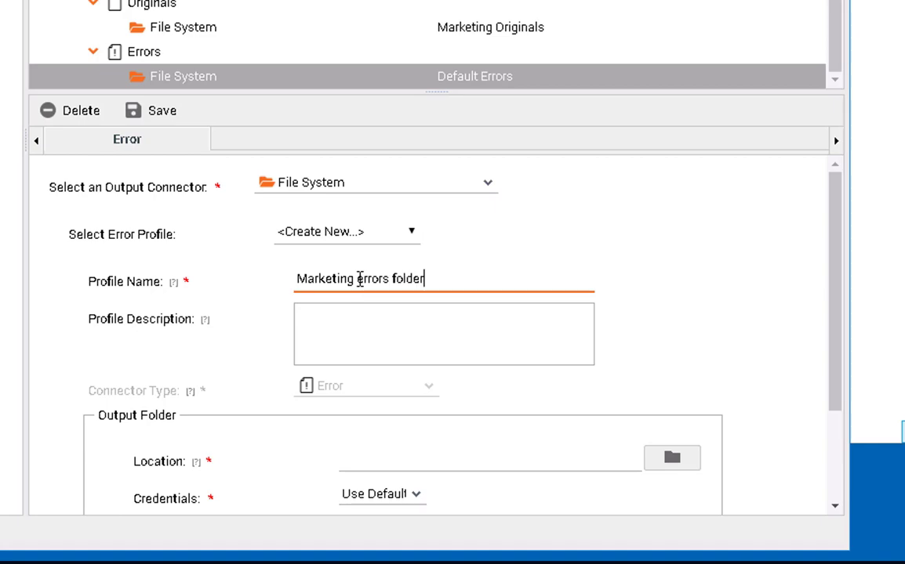
Set the errors output folder location to "C:\Marketing Compression\Look for trouble files here" and save the Errors output.
scroll(848, 427, down, 1)
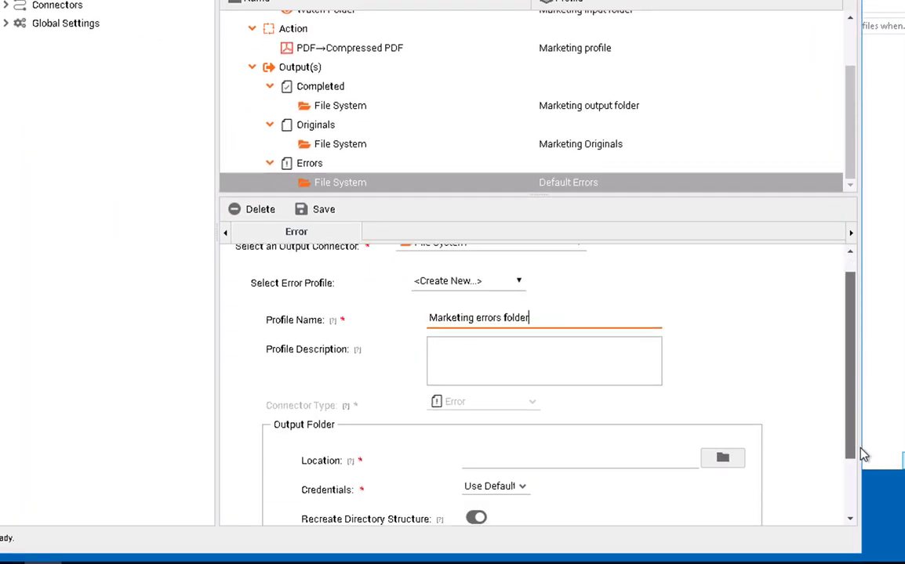
scroll(859, 455, down, 4)
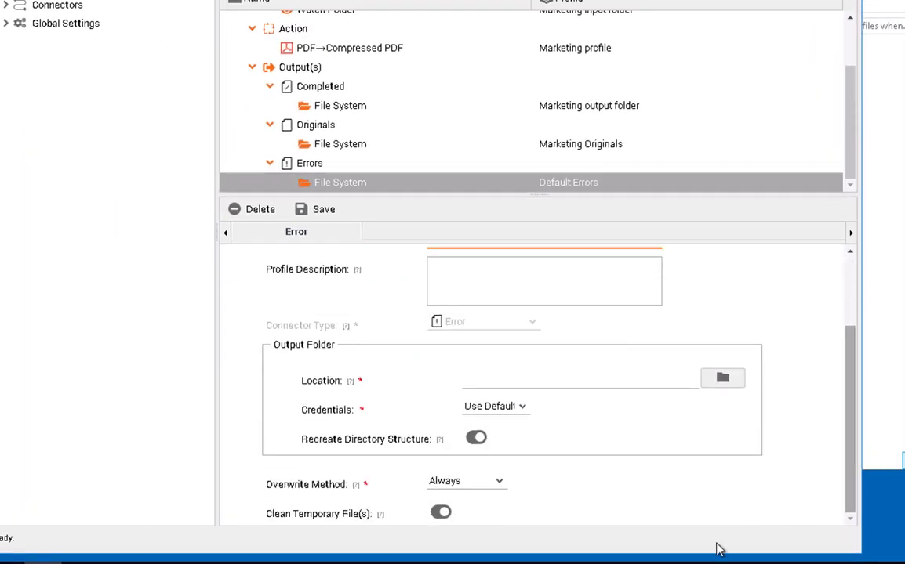
click(724, 380)
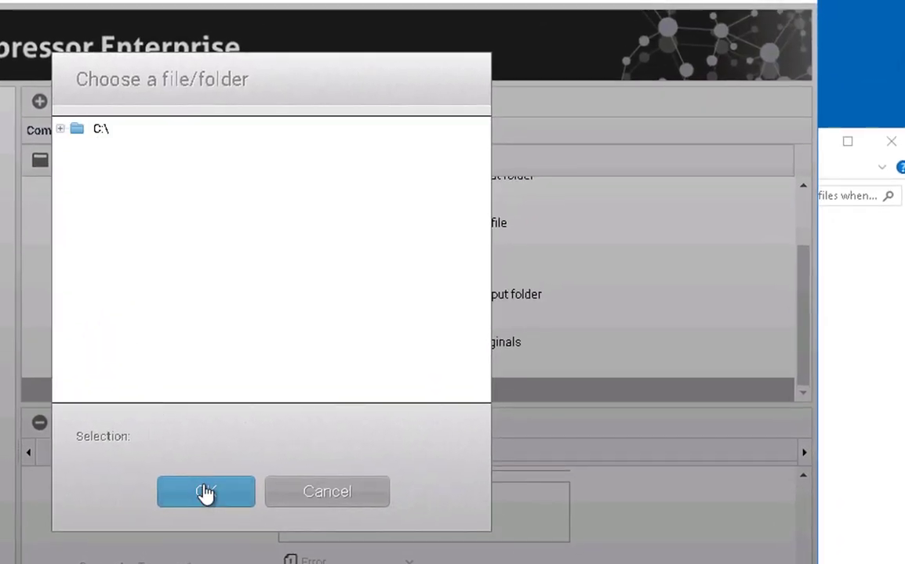
click(59, 129)
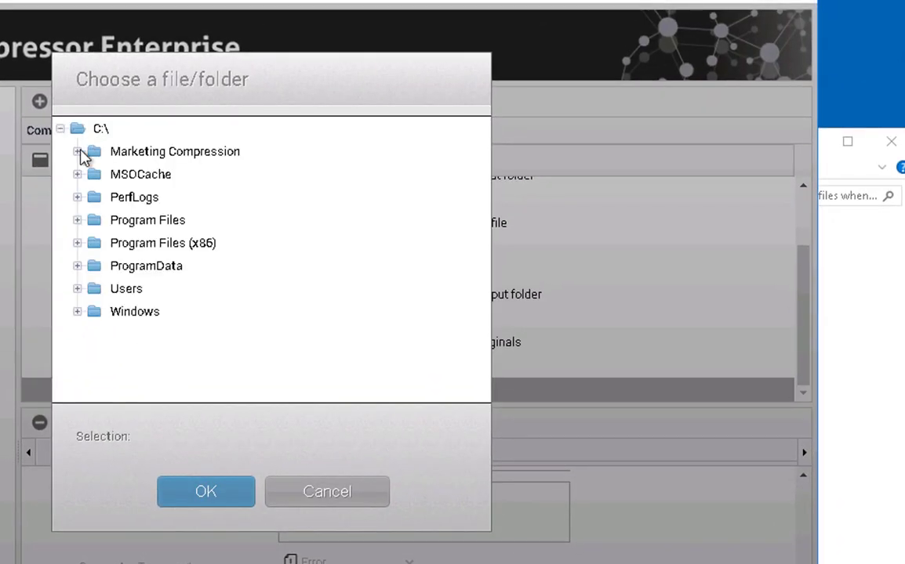
click(78, 152)
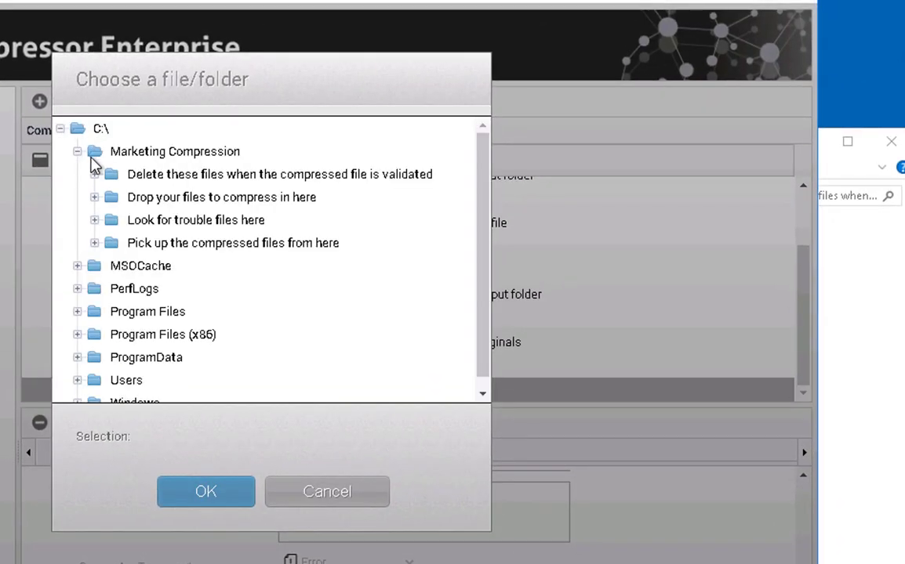
click(131, 222)
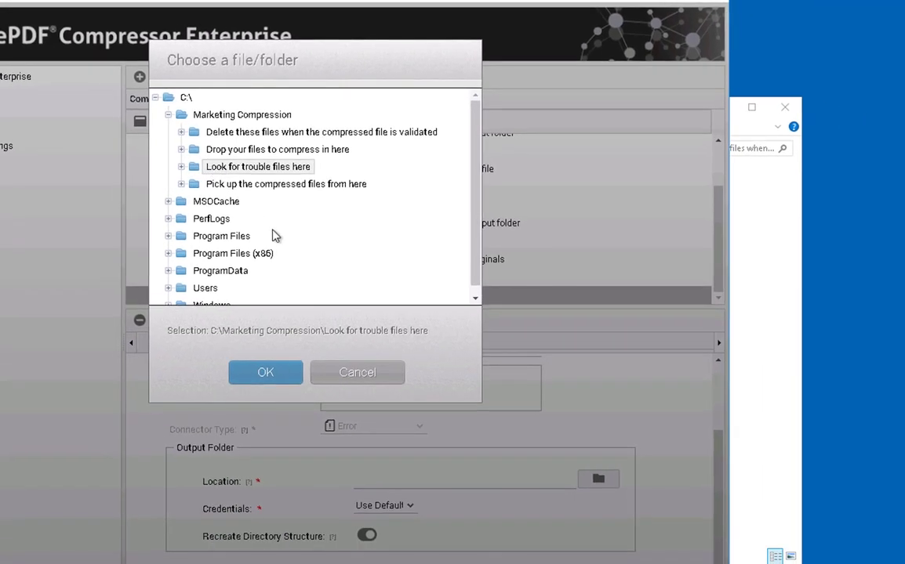
click(265, 373)
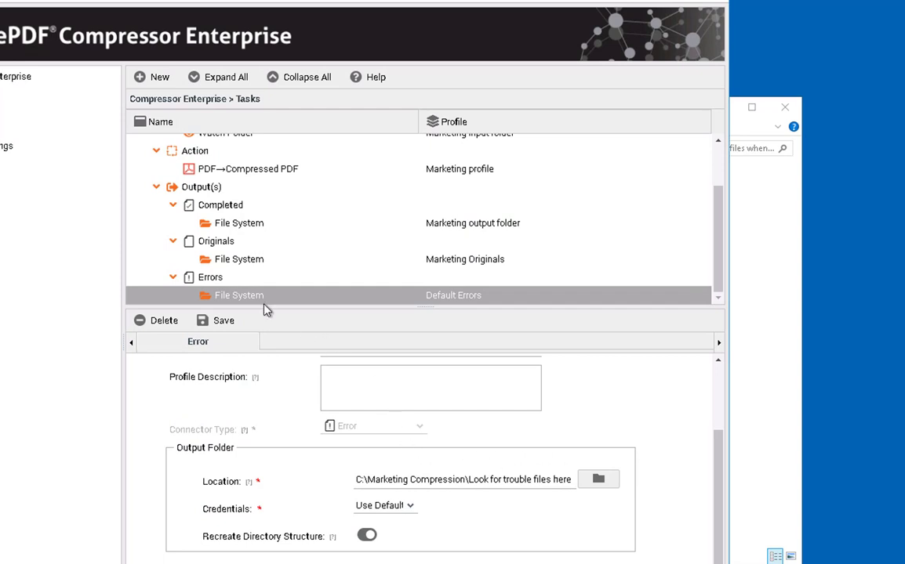
click(216, 322)
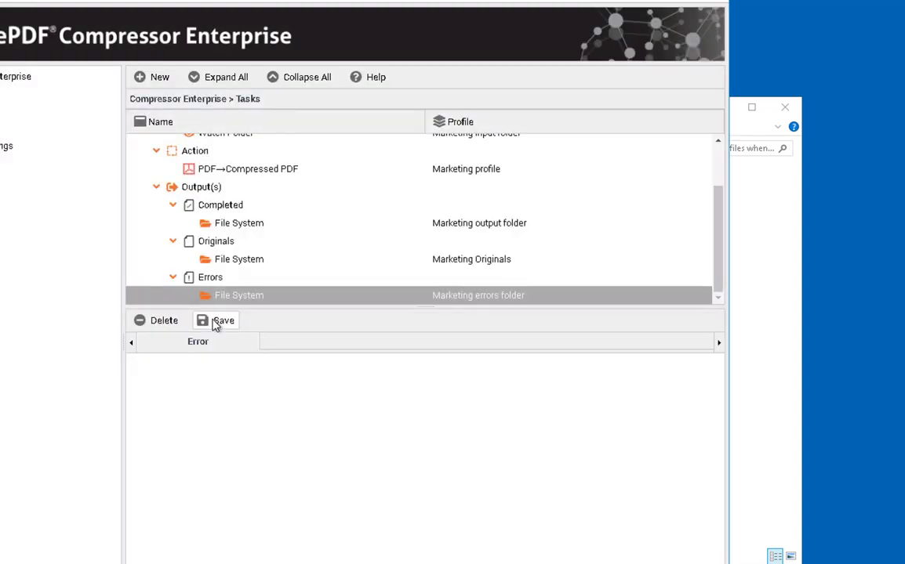
Collapse the task tree and start the Marketing Task.
click(307, 77)
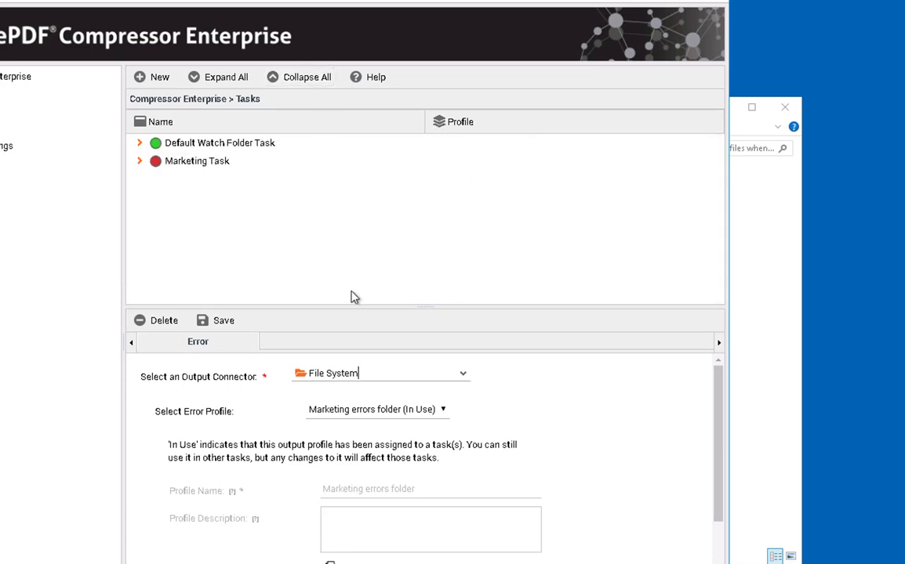
click(186, 166)
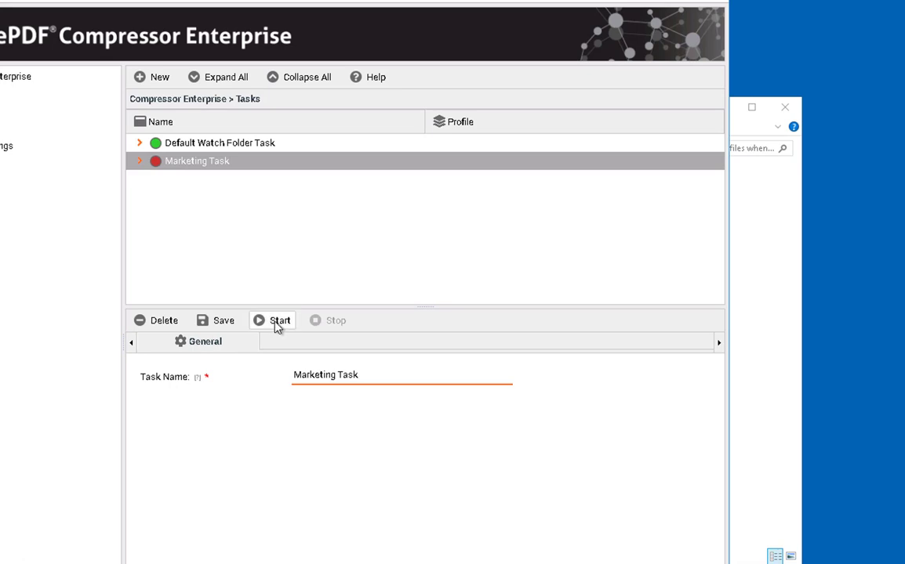
click(276, 321)
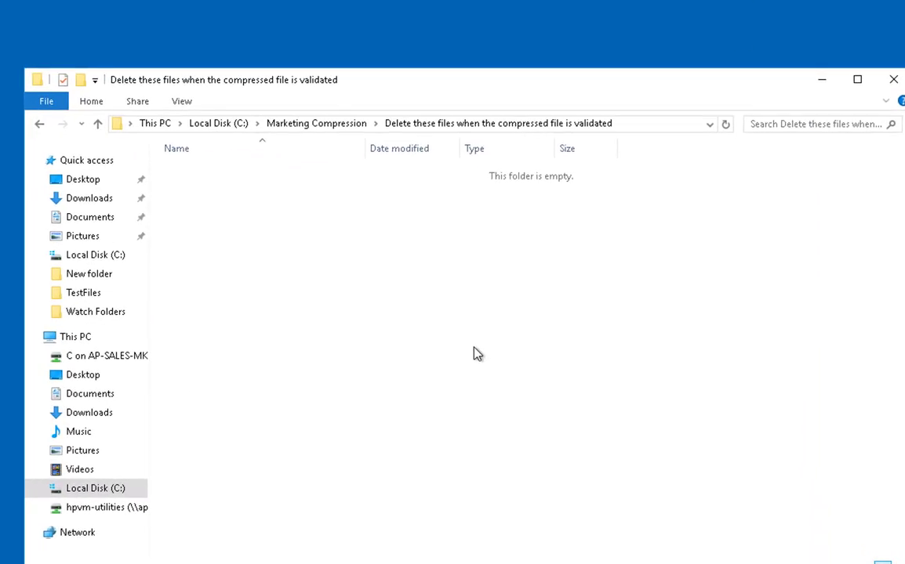
Switch to File Explorer and copy all six PDF files from the CompressorEnterprise "Watch Folders" folder.
click(314, 108)
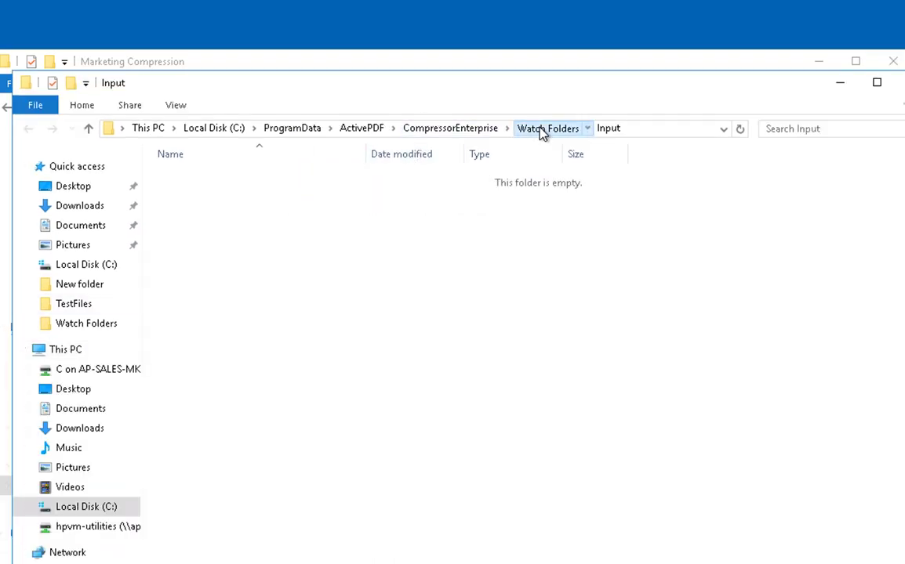
click(540, 130)
drag(681, 371, 365, 269)
right_click(401, 284)
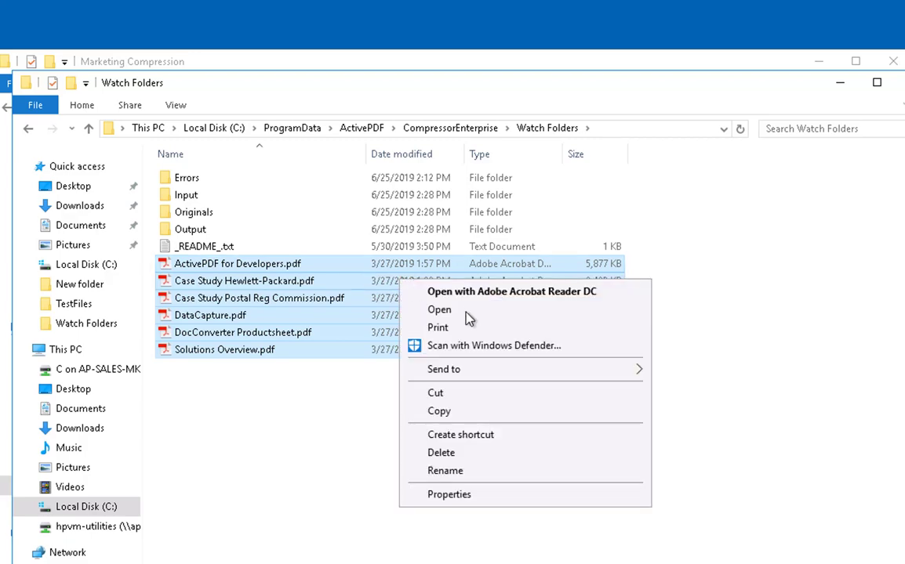
click(468, 412)
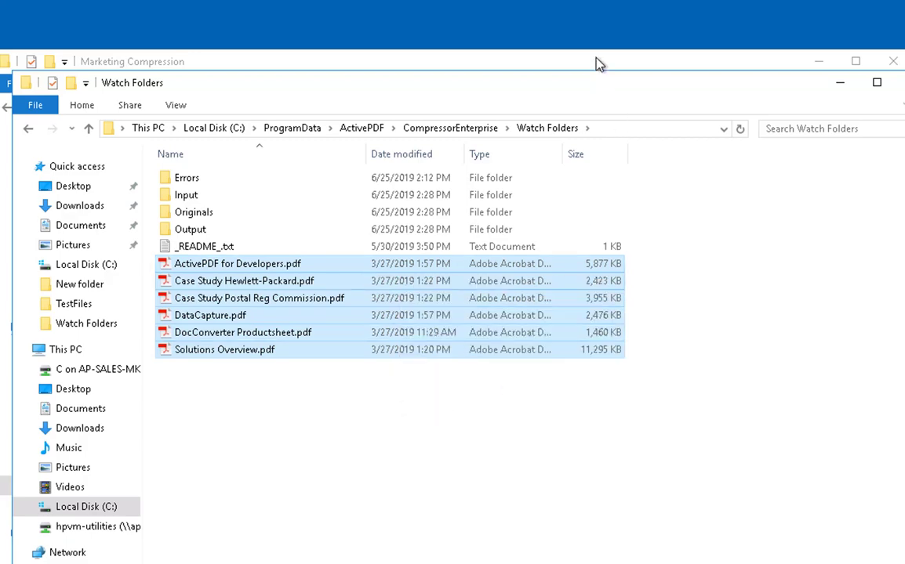
Paste the copied PDFs into the "Drop your files to compress in here" folder under Marketing Compression.
click(597, 62)
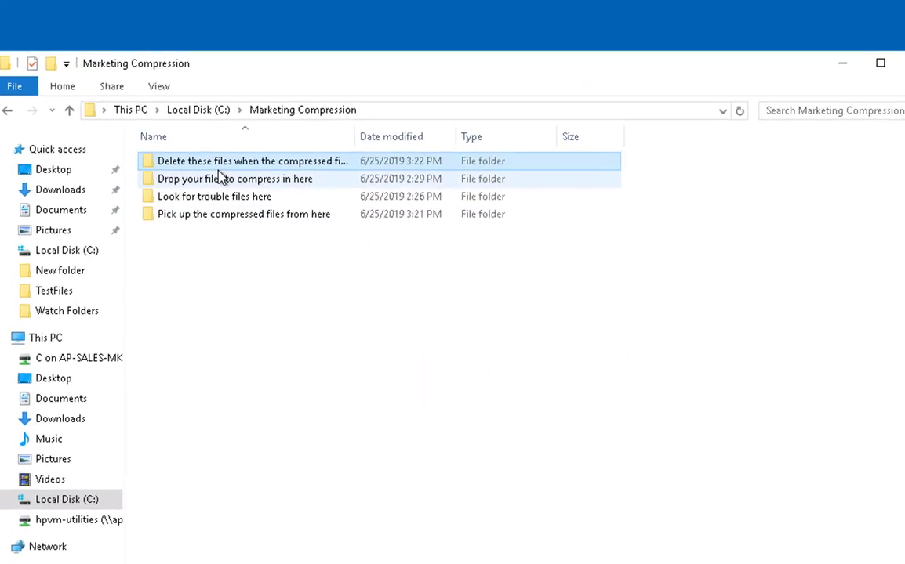
double_click(213, 177)
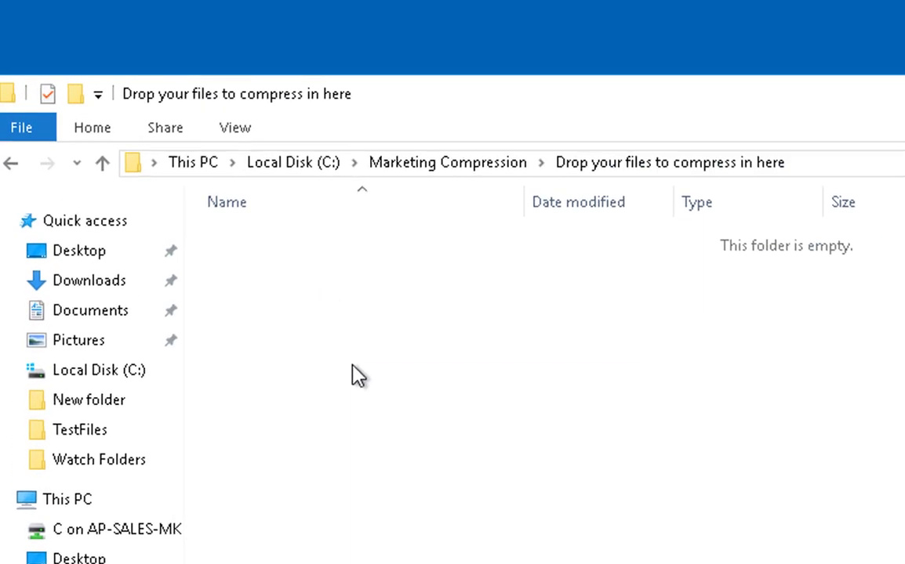
right_click(352, 367)
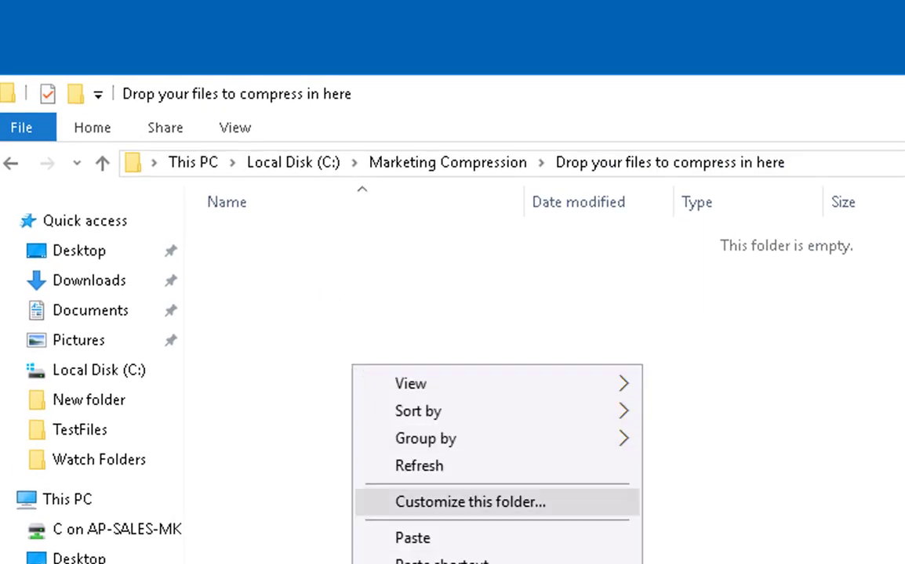
click(425, 541)
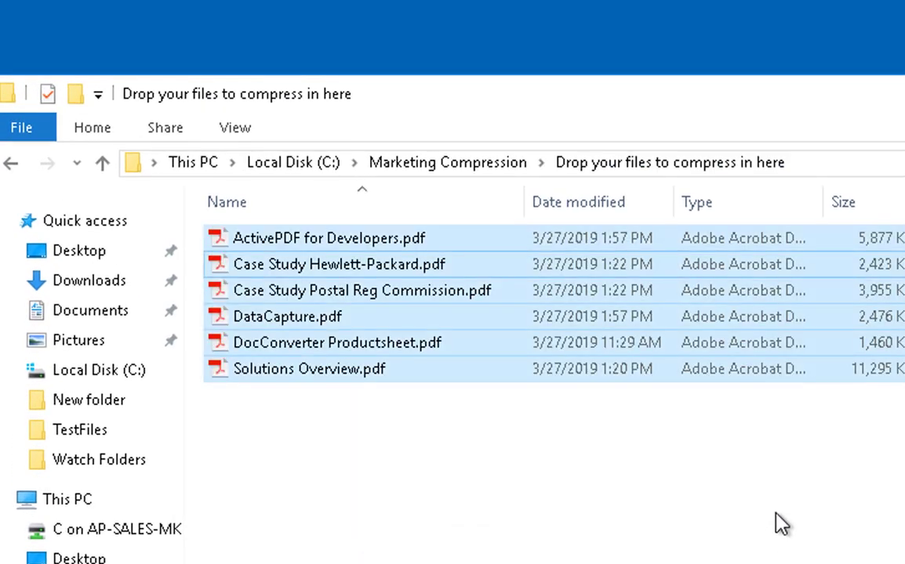
click(645, 467)
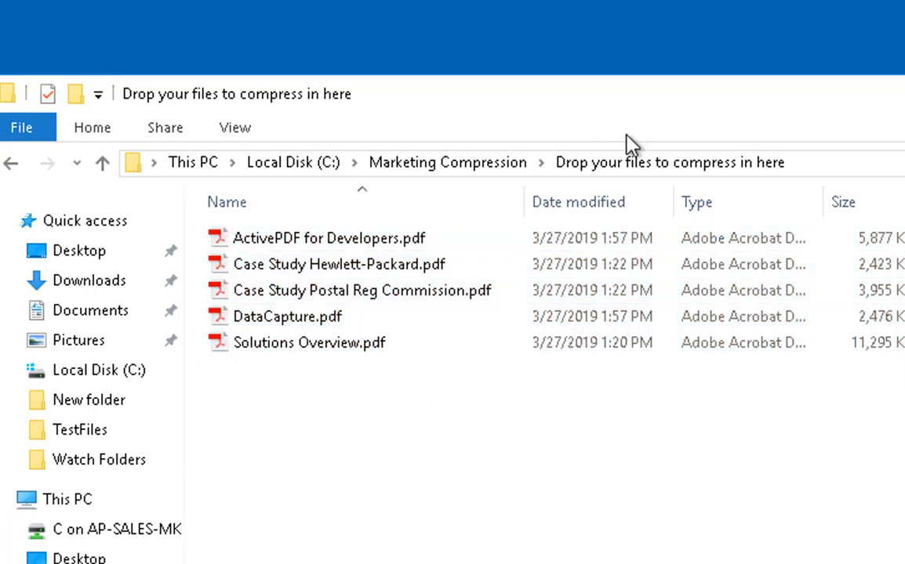
Open the "Pick up the compressed files from here" folder to check the compressed PDFs.
click(470, 164)
double_click(396, 323)
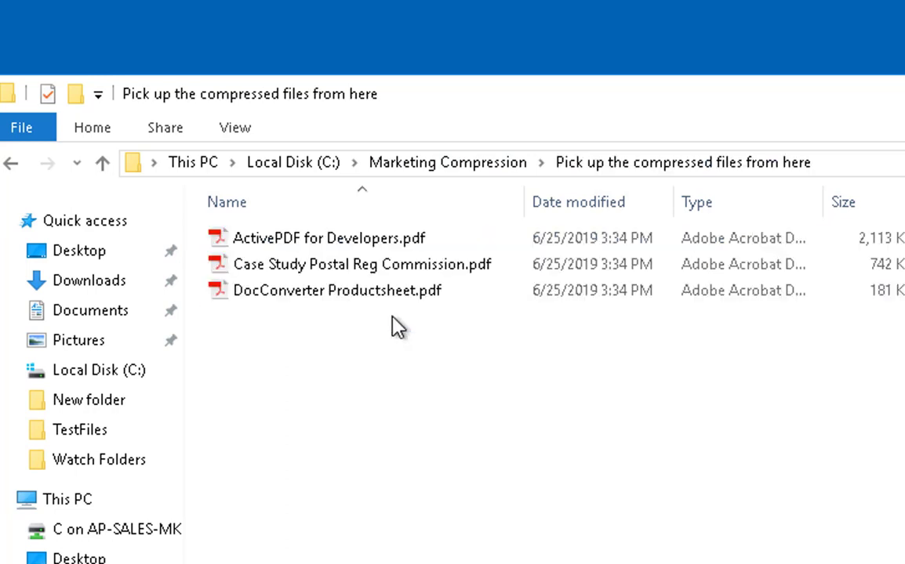